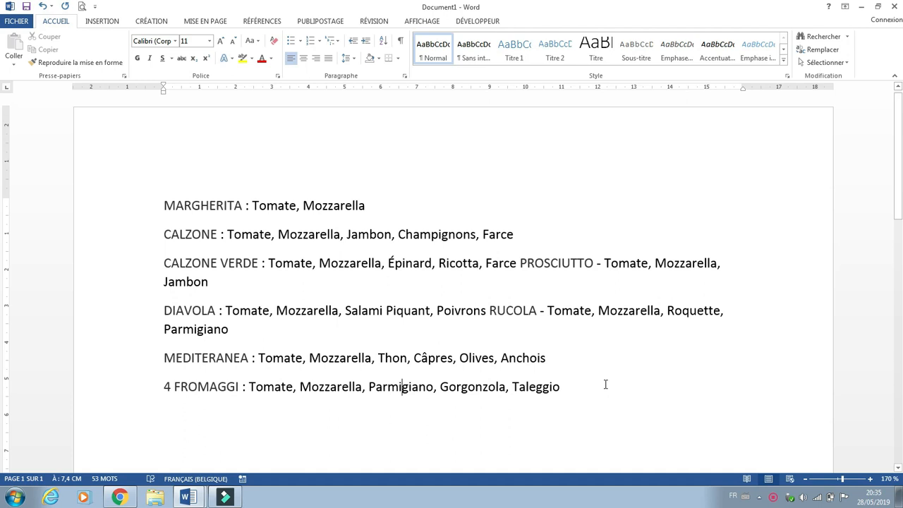
drag(163, 204, 355, 210)
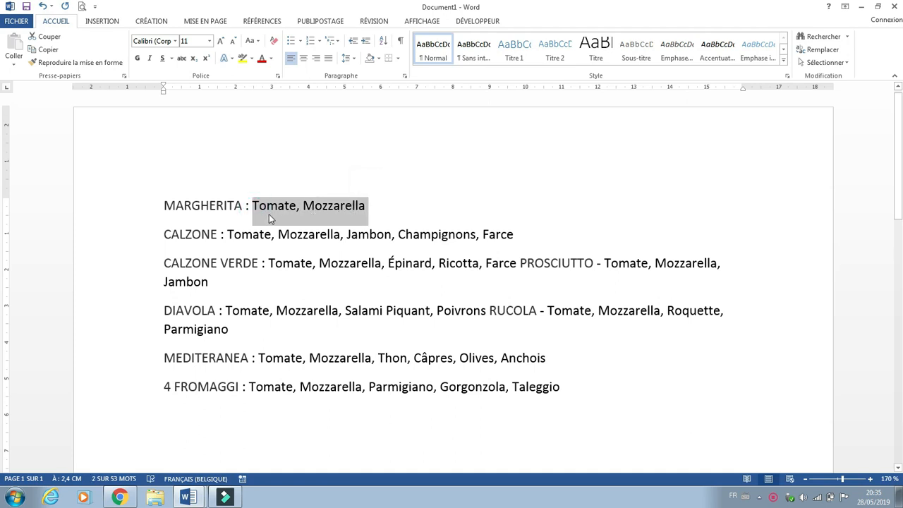
click(246, 212)
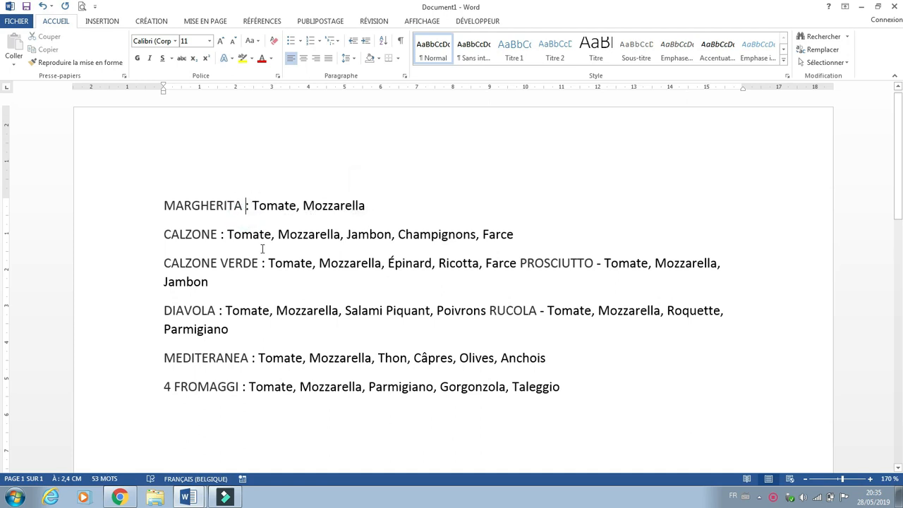
Split the two run-together lines so the PROSCIUTTO and RUCOLA entries each start their own paragraph
click(870, 479)
click(870, 479)
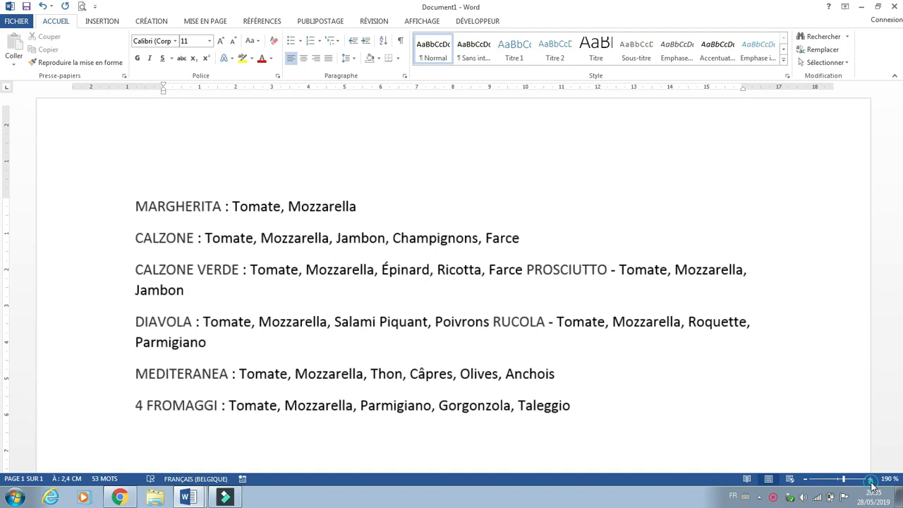
click(870, 479)
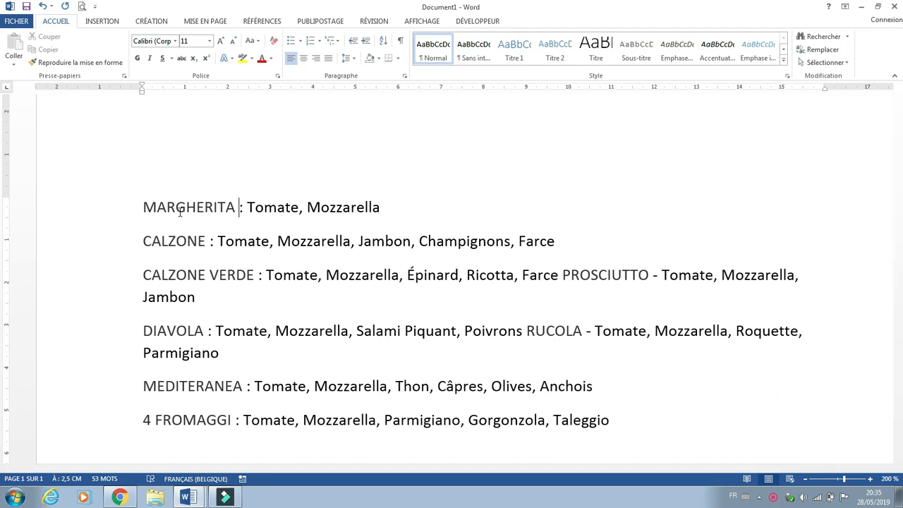
click(563, 275)
key(Return)
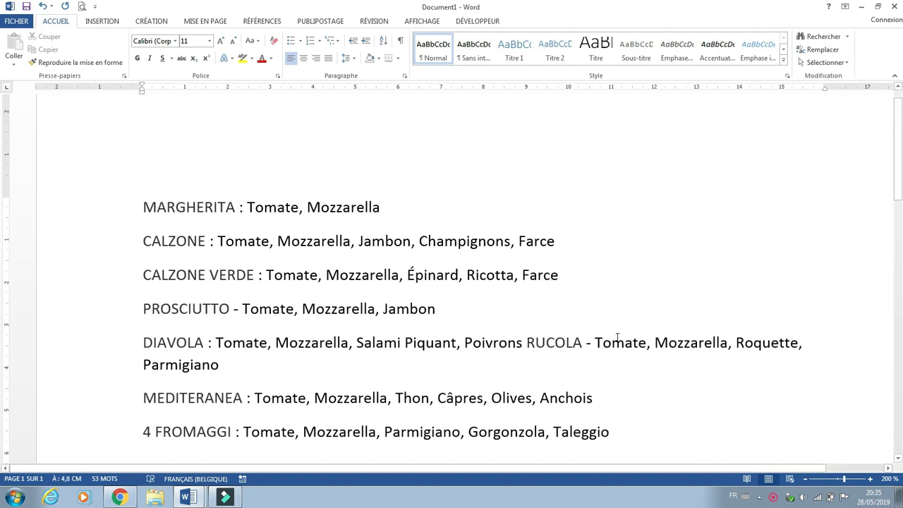
click(526, 345)
key(Return)
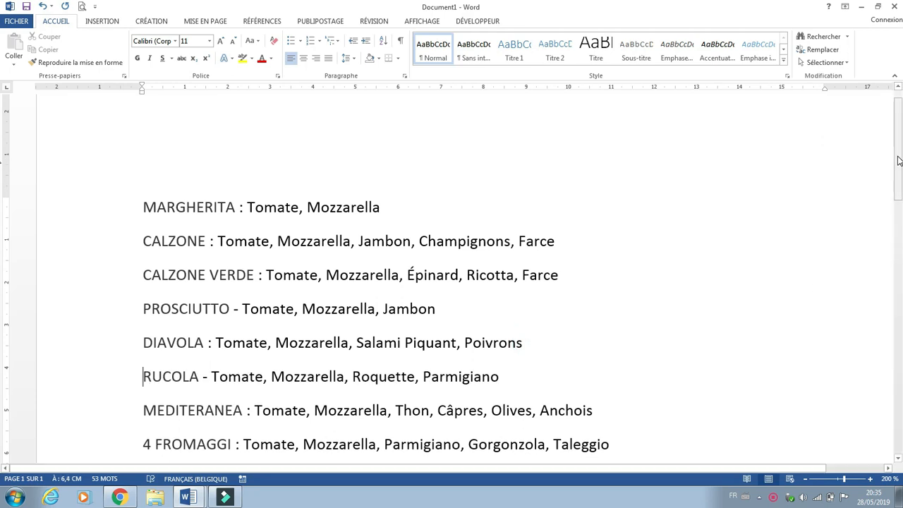
Replace the hyphens after PROSCIUTTO and RUCOLA with colons
scroll(899, 159, down, 1)
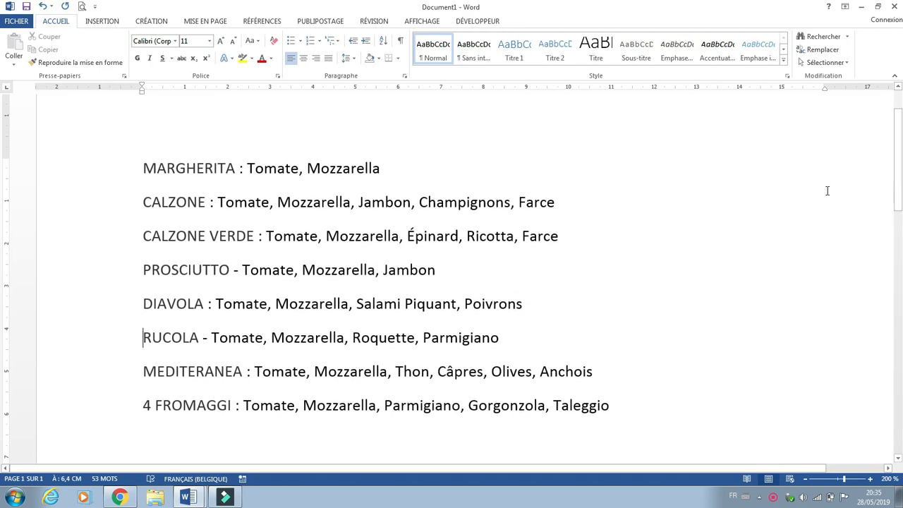
drag(239, 271, 234, 271)
key(BackSpace)
text(:)
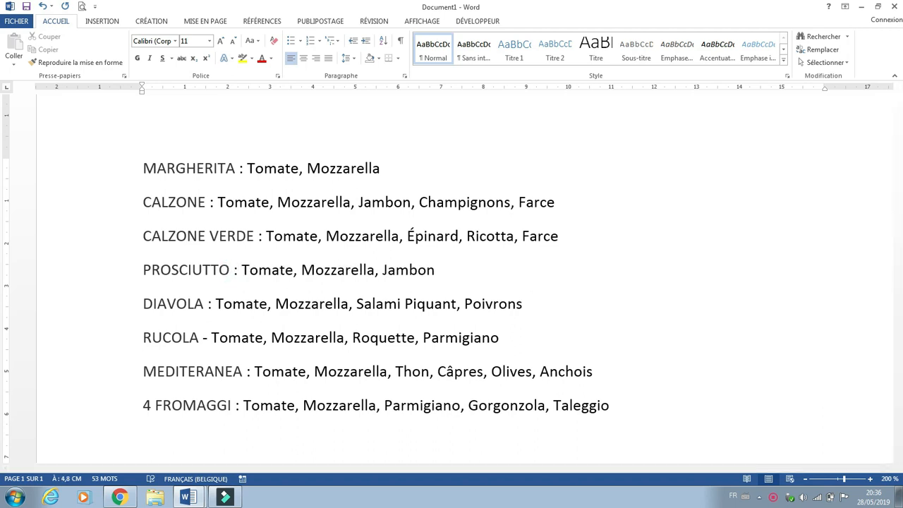
drag(208, 338, 203, 338)
key(BackSpace)
text(:)
drag(63, 173, 64, 412)
click(518, 282)
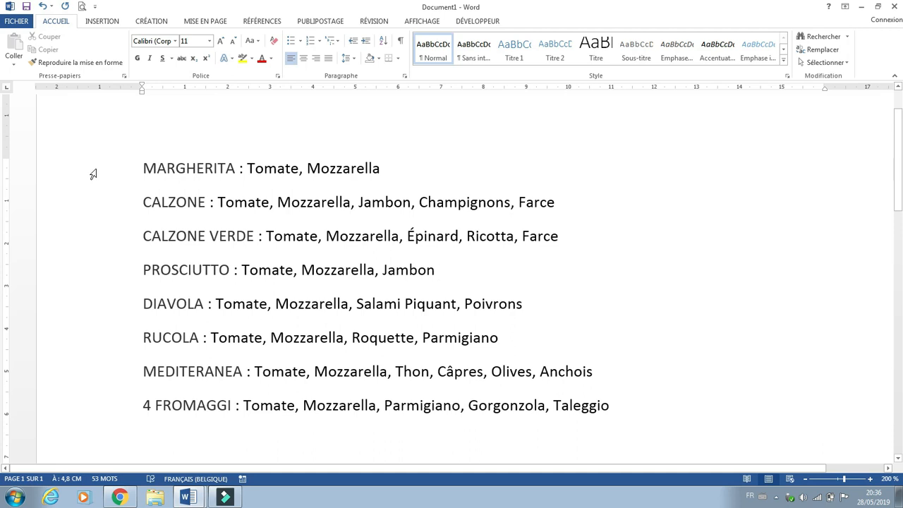
drag(142, 168, 363, 176)
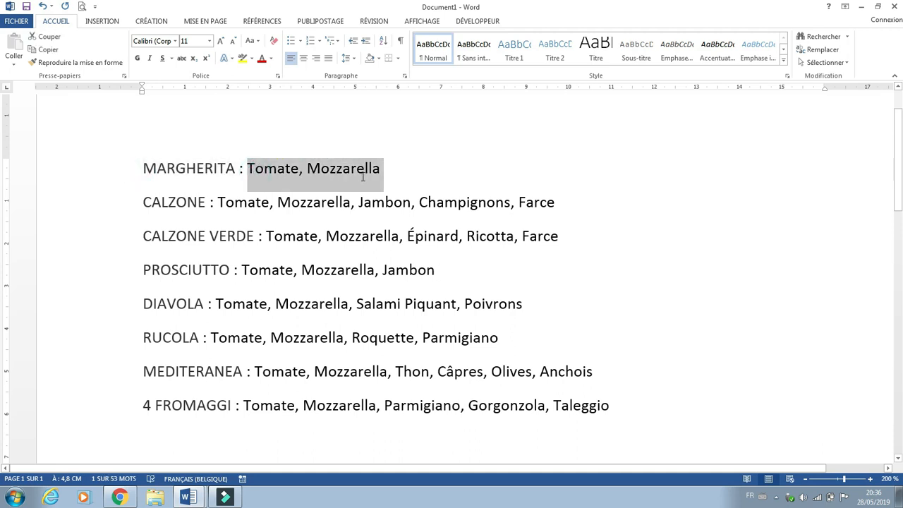
click(423, 181)
click(117, 203)
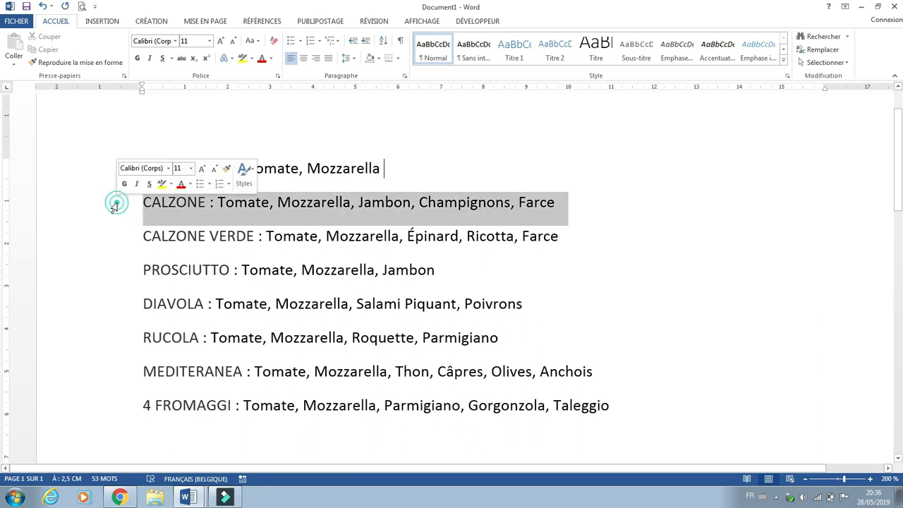
click(111, 235)
click(108, 267)
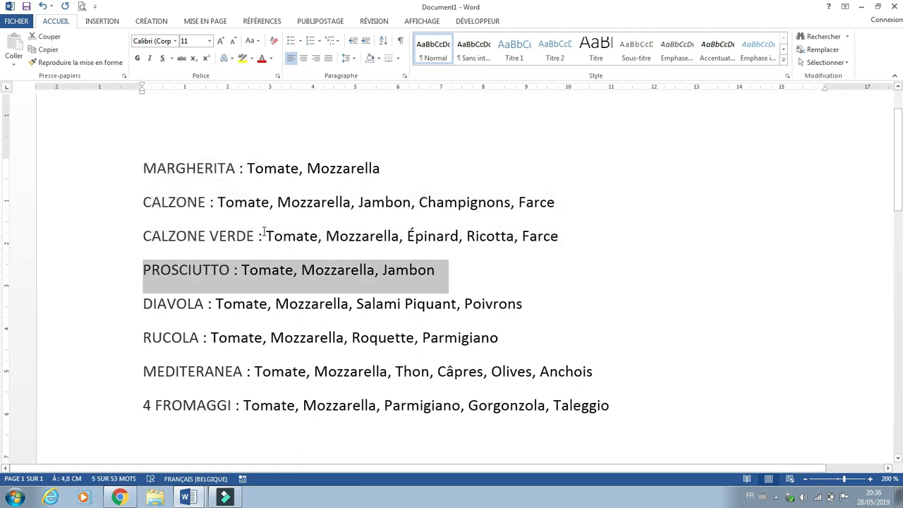
click(236, 217)
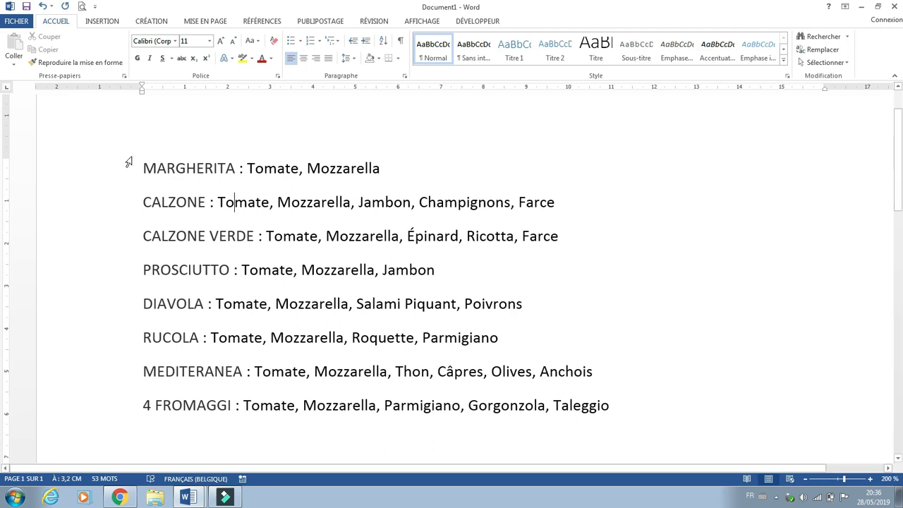
drag(142, 168, 235, 170)
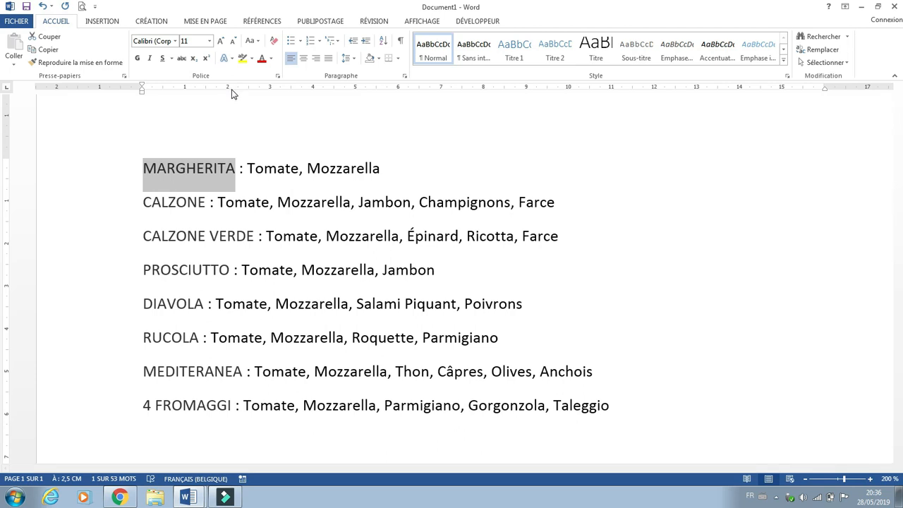
click(423, 21)
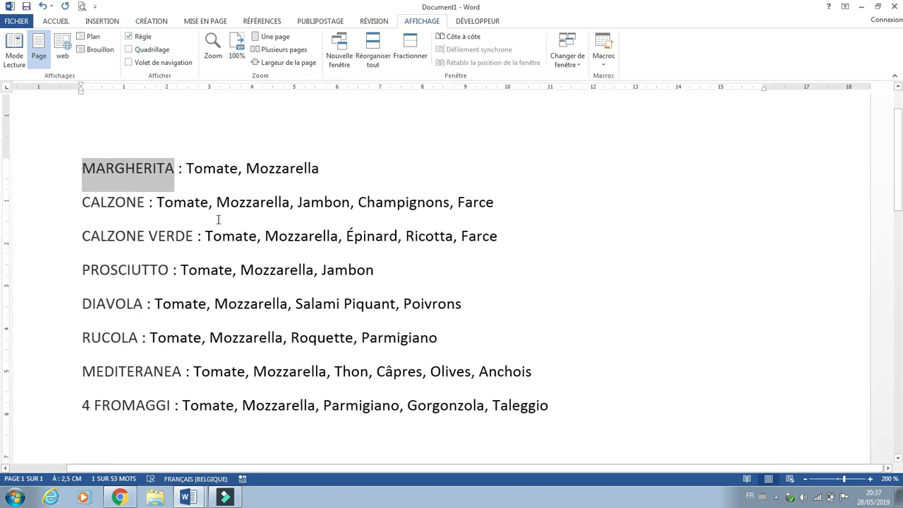
drag(354, 468, 284, 466)
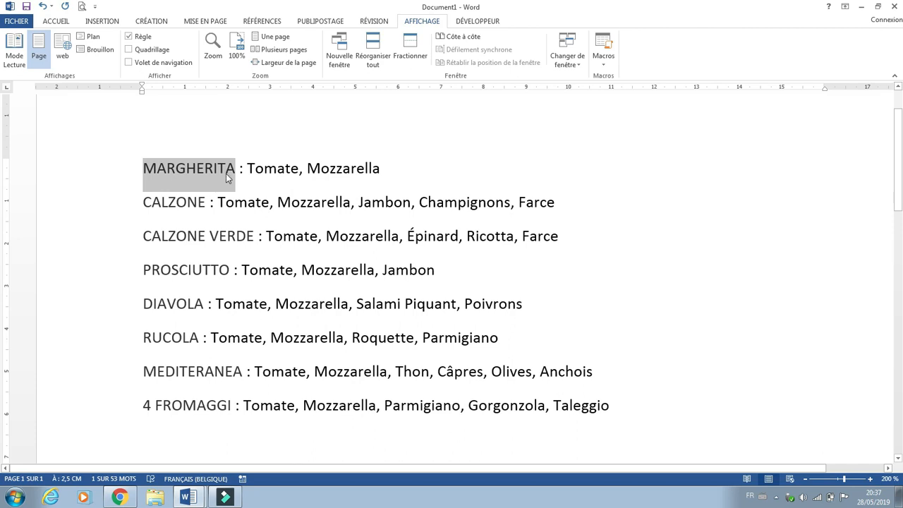
click(238, 87)
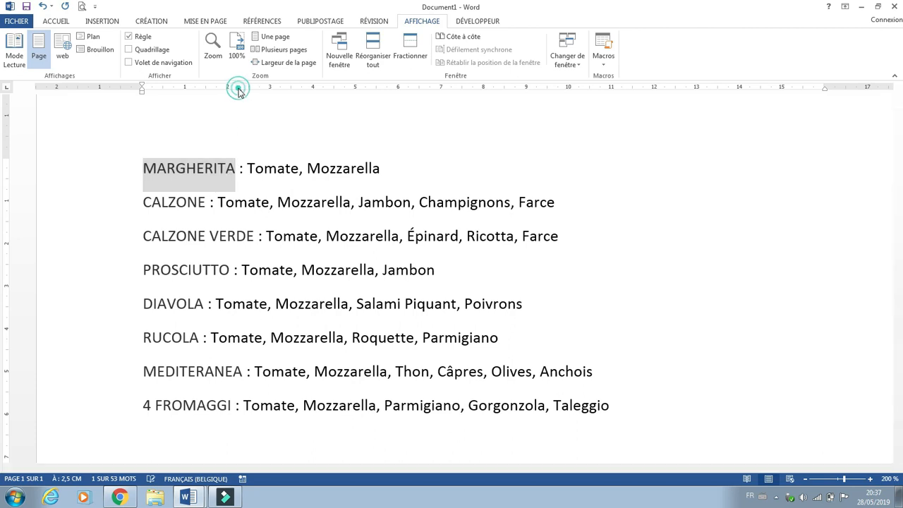
click(238, 88)
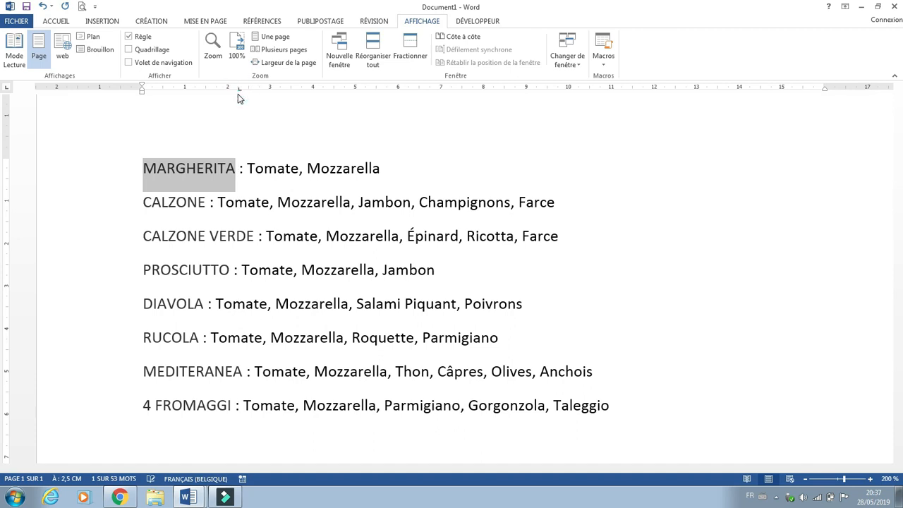
click(239, 90)
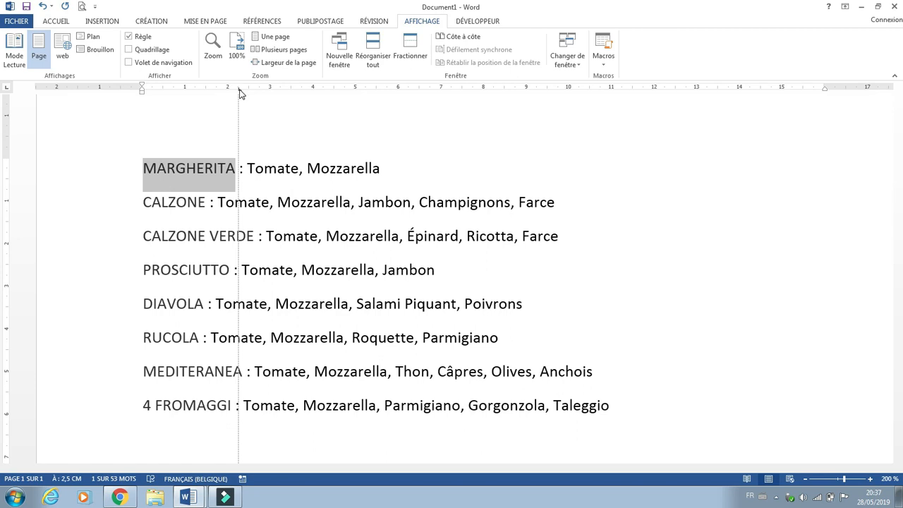
click(95, 372)
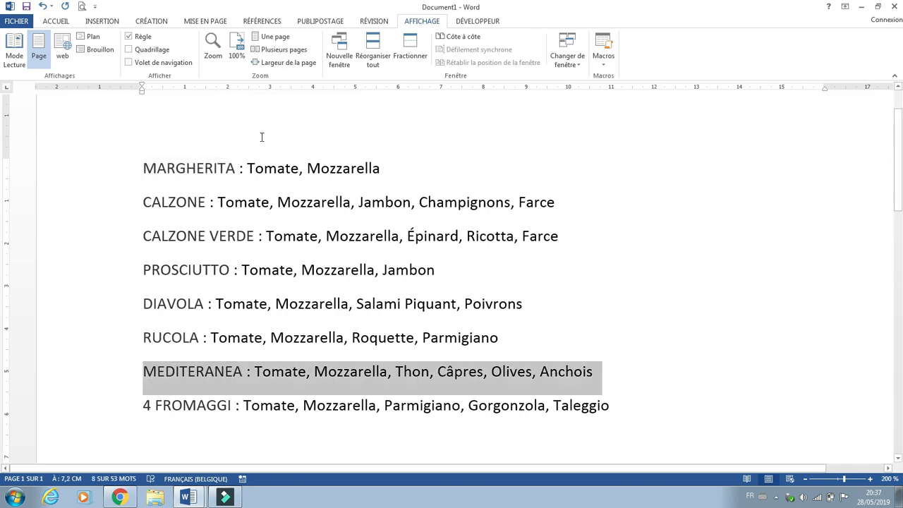
click(249, 90)
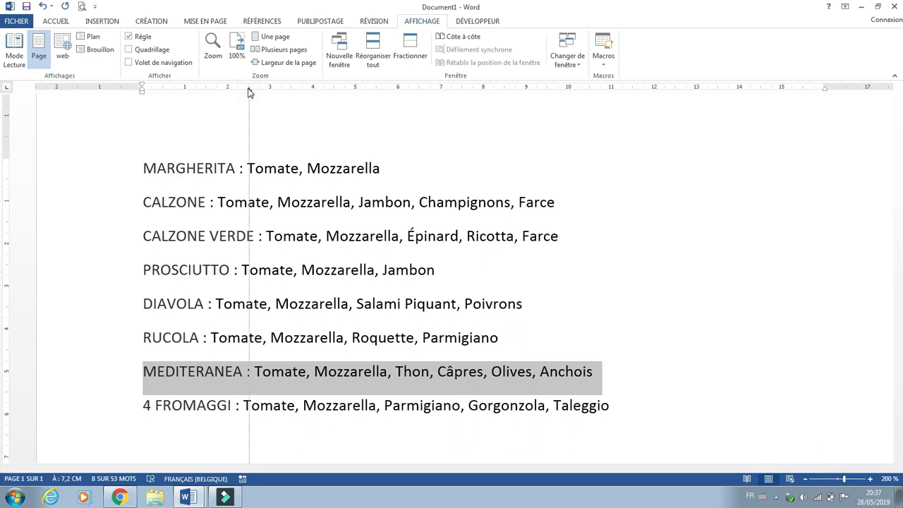
drag(248, 89, 248, 110)
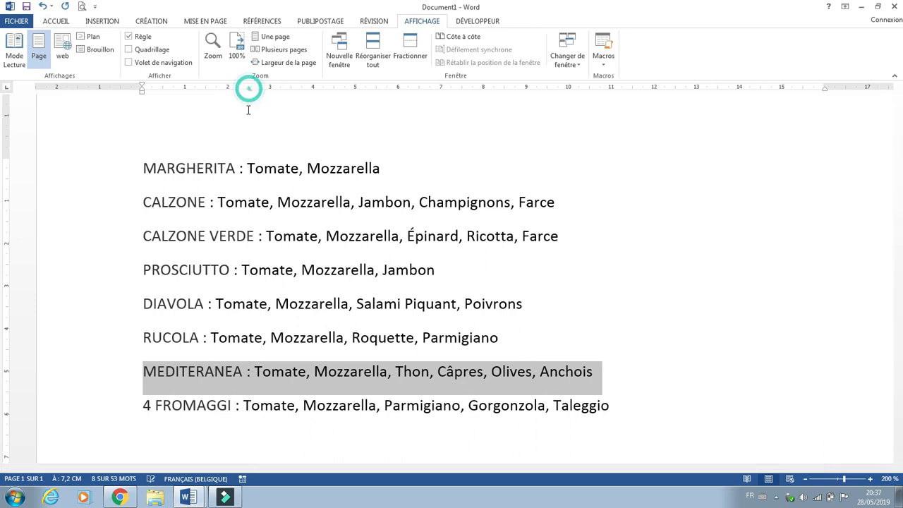
click(240, 168)
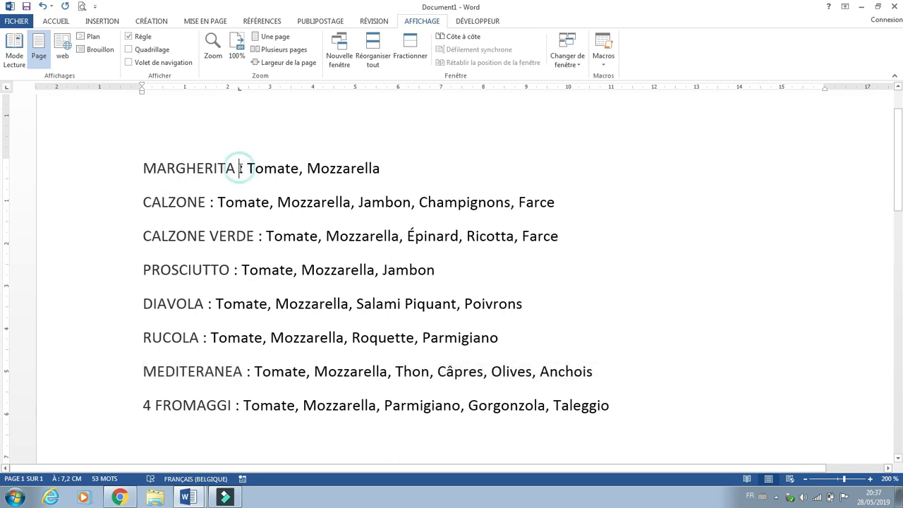
click(240, 91)
click(249, 168)
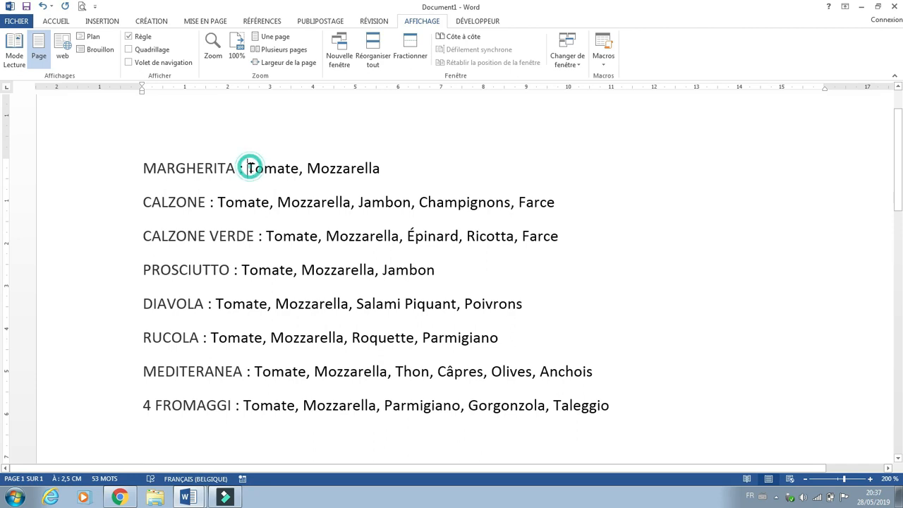
click(241, 167)
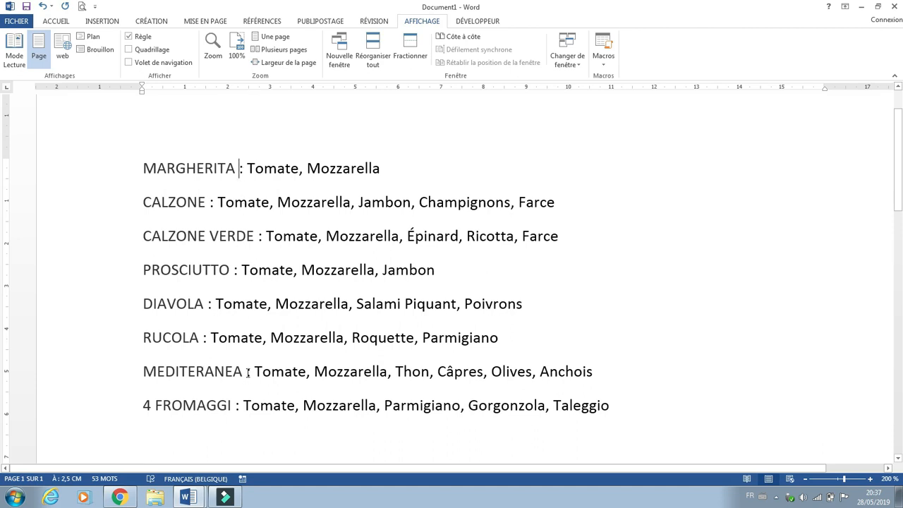
Correct the spelling of the MEDITERANEA pizza name to MEDITERRANEA
click(204, 372)
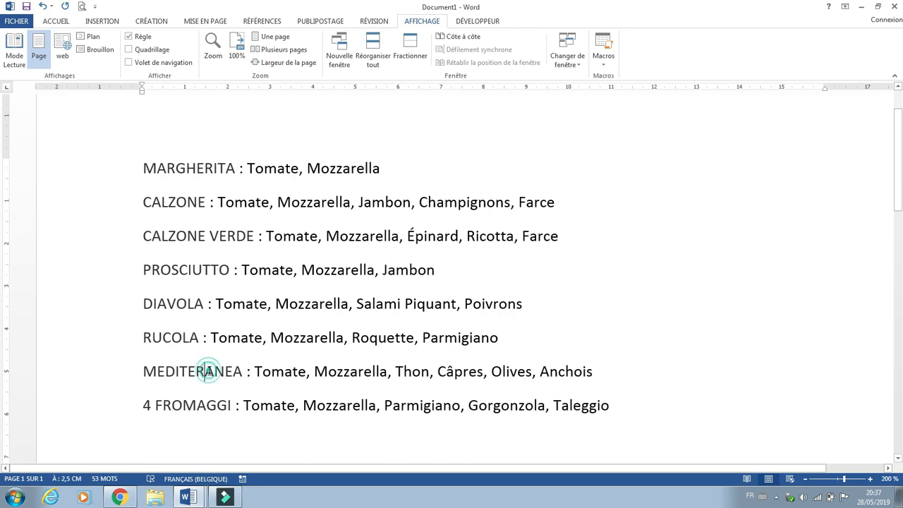
text(R)
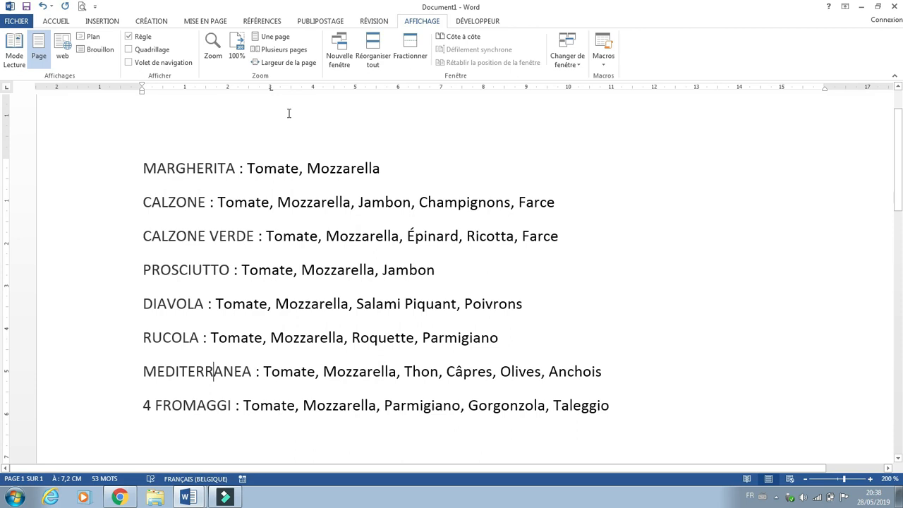
Align the MARGHERITA line with left tab stops, putting its colon at 3 cm and its ingredients at 4 cm
click(239, 167)
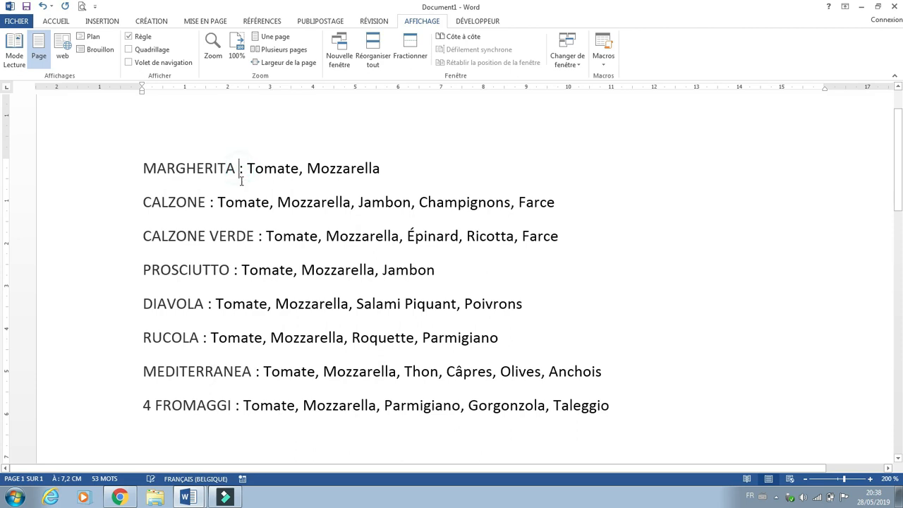
click(270, 89)
key(Tab)
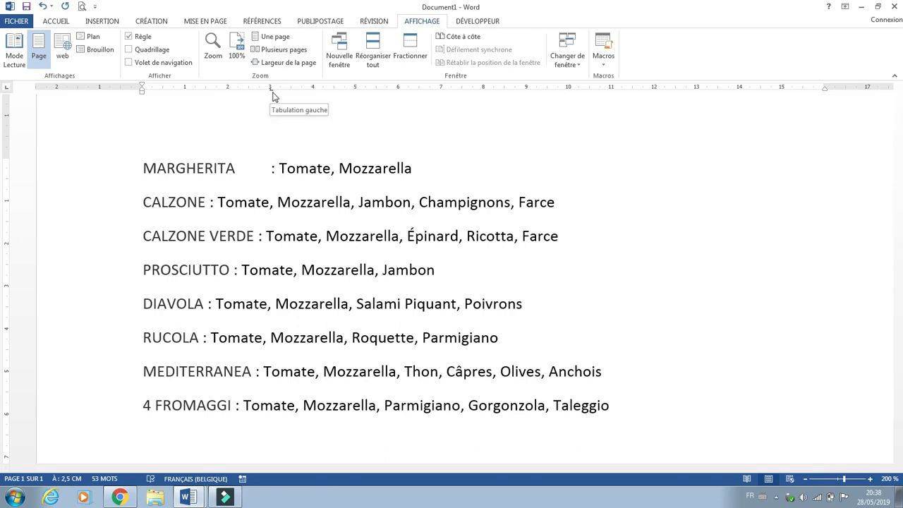
click(313, 88)
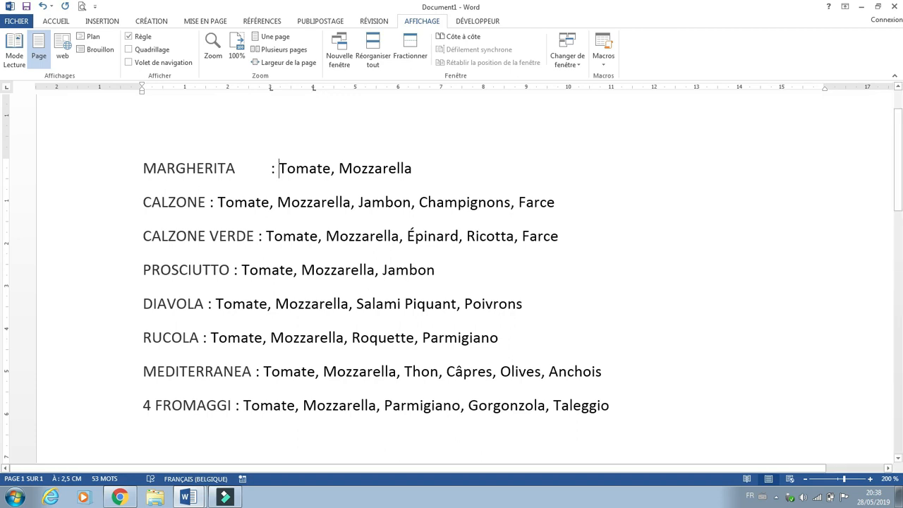
key(Tab)
Align the CALZONE line the same way, tabbing its colon to 3 cm and its ingredients to 4 cm
click(209, 203)
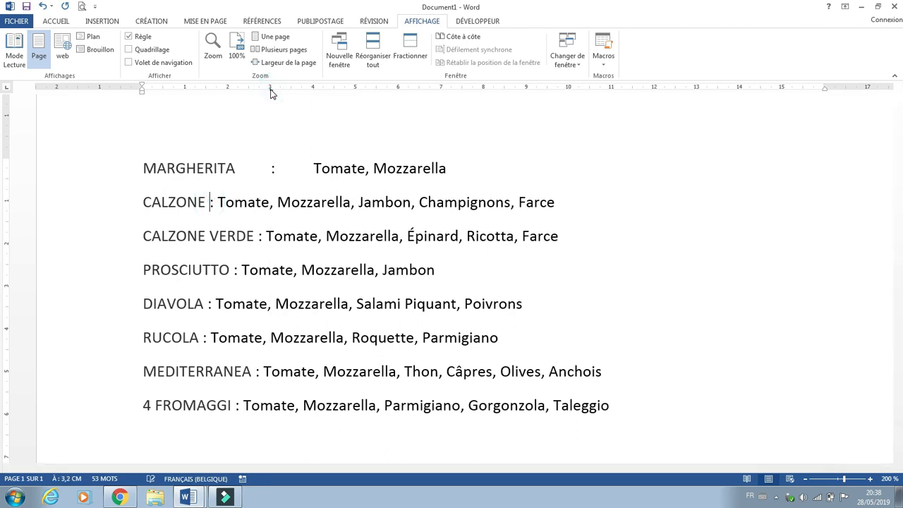
key(Tab)
click(281, 201)
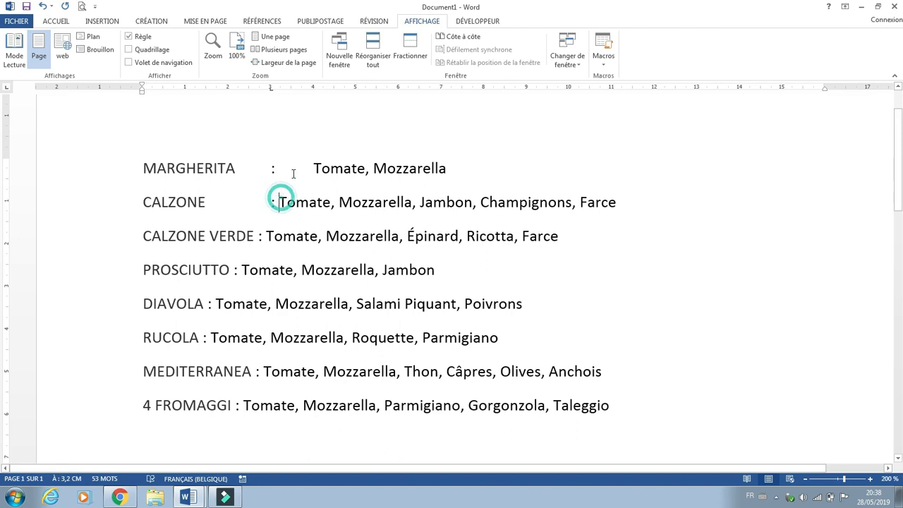
key(Tab)
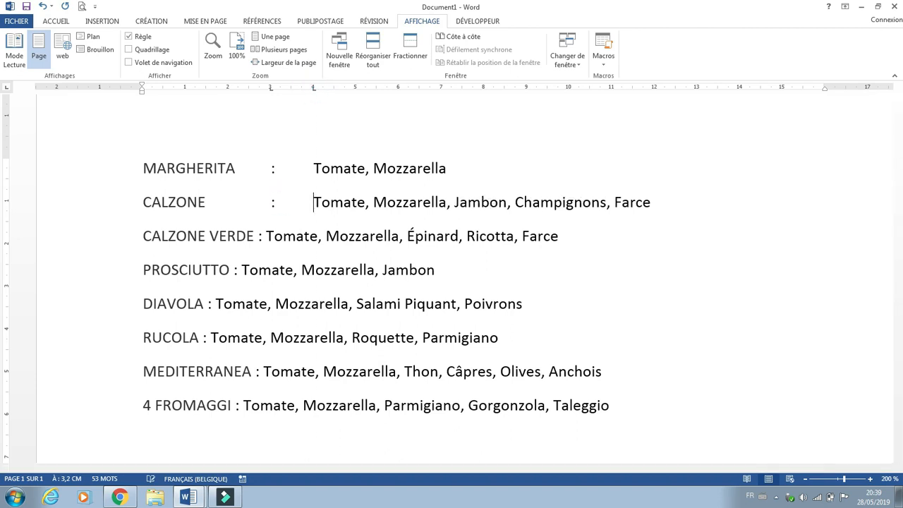
Set left tab stops at 3 cm and 4 cm on the six lines from CALZONE VERDE to 4 FROMAGGI
drag(122, 244, 107, 407)
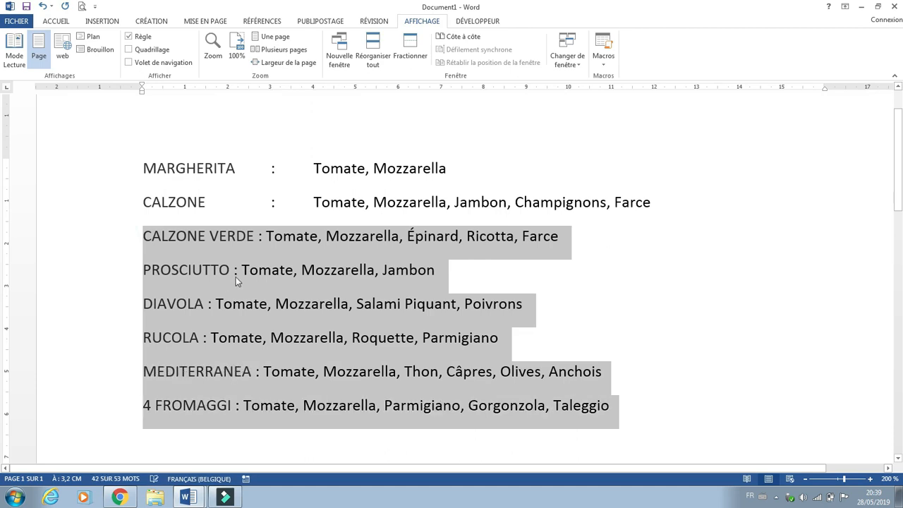
click(271, 88)
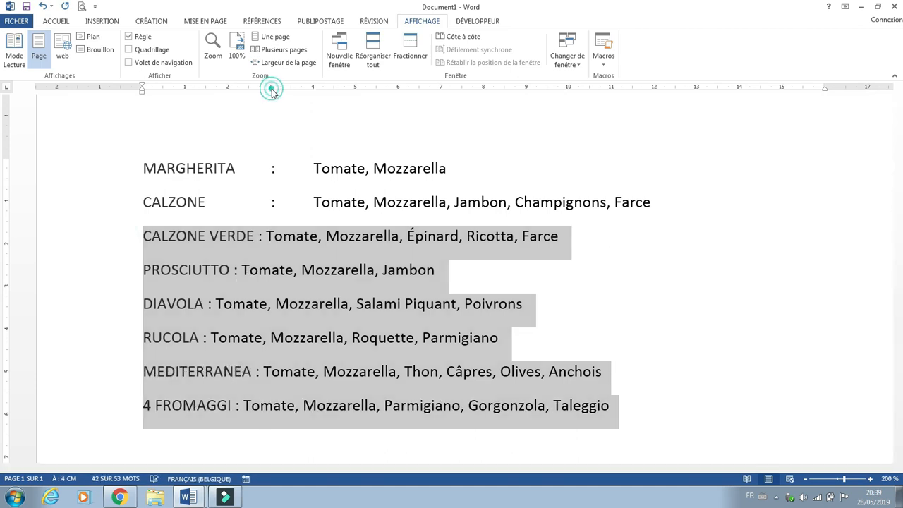
click(313, 88)
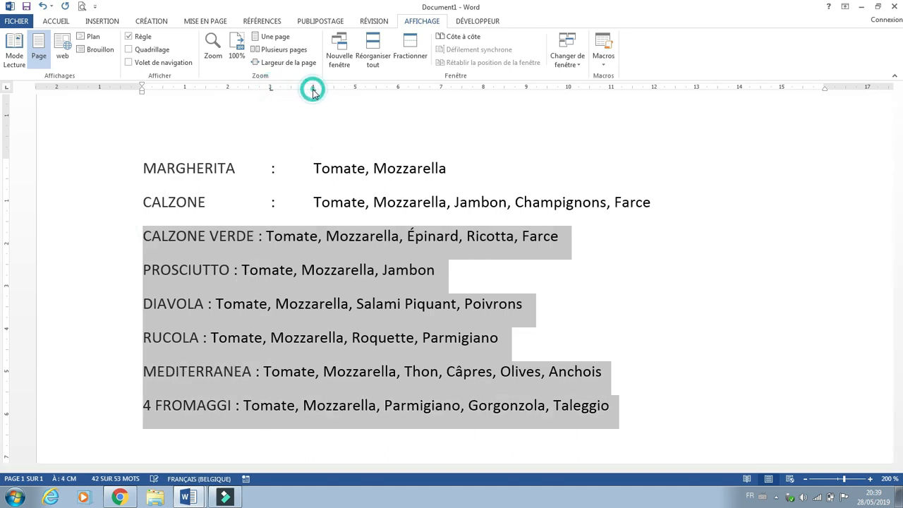
Tab the colons and ingredient lists of the CALZONE VERDE and PROSCIUTTO lines to the 3 cm and 4 cm stops
click(260, 236)
click(260, 236)
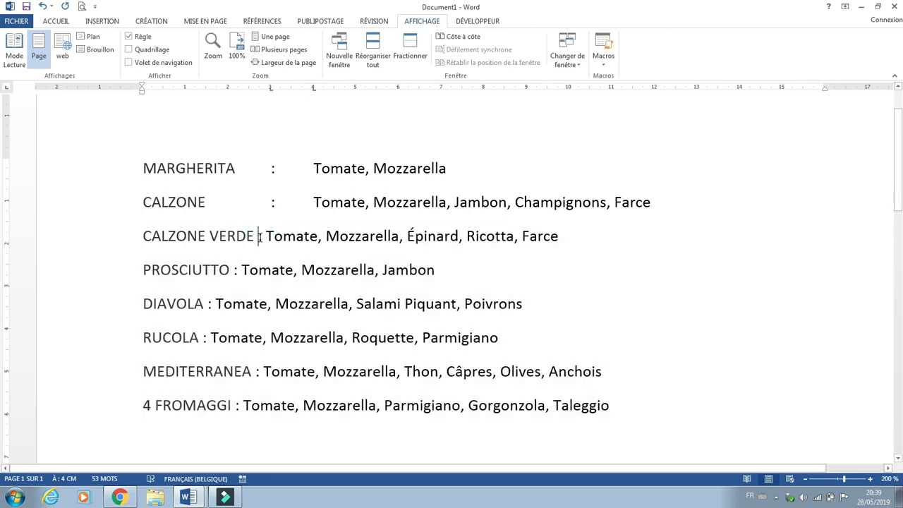
key(Tab)
click(281, 236)
key(Tab)
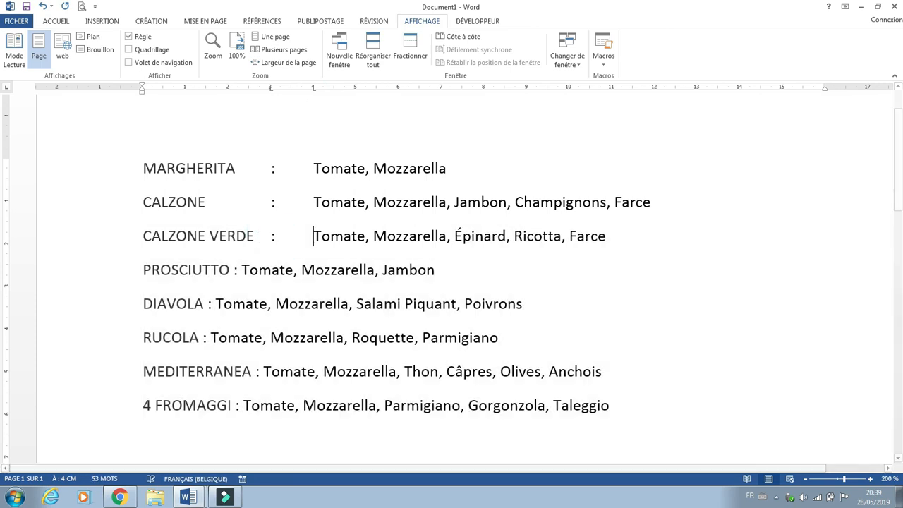
click(233, 270)
key(Tab)
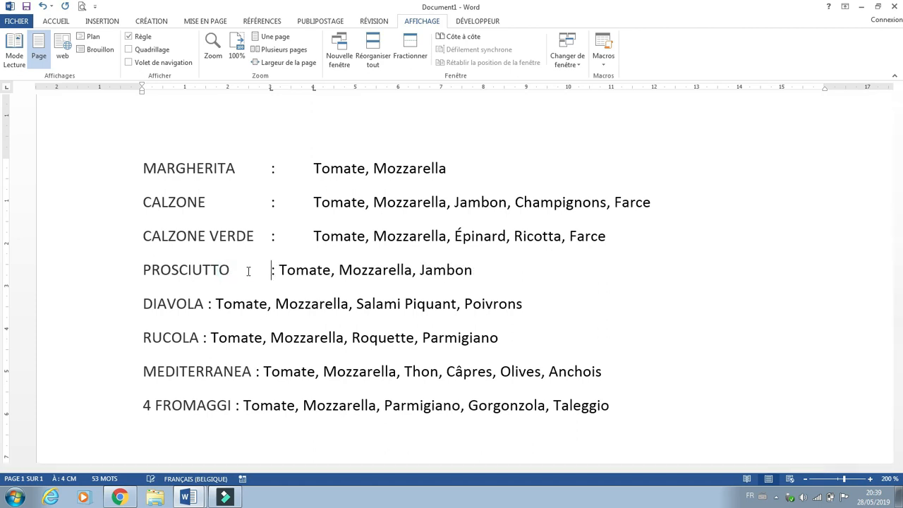
click(275, 270)
key(Tab)
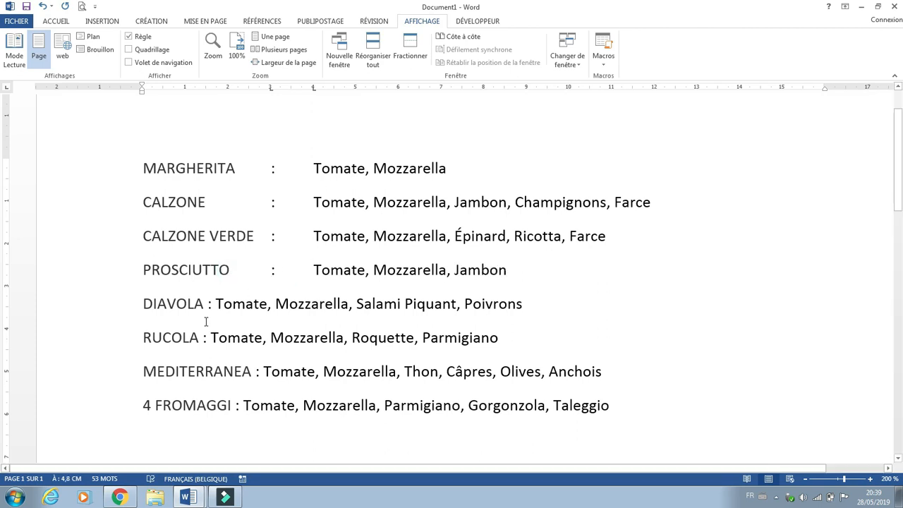
Align the DIAVOLA and RUCOLA lines by tabbing their colons to 3 cm and their ingredients to 4 cm
click(209, 304)
key(Tab)
click(279, 303)
key(Tab)
click(204, 340)
key(Tab)
click(280, 338)
key(Tab)
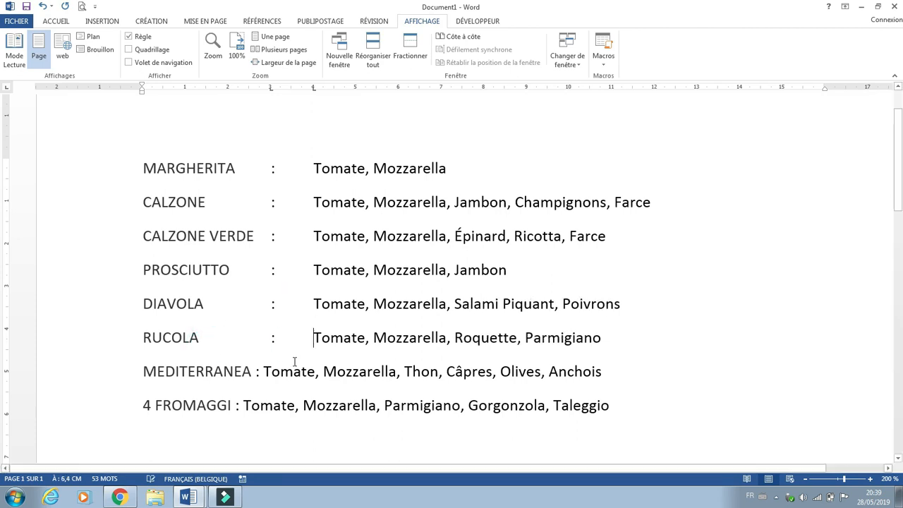
Align the MEDITERRANEA and 4 FROMAGGI lines by tabbing their colons to 3 cm and their ingredients to 4 cm
click(254, 372)
key(Tab)
click(280, 372)
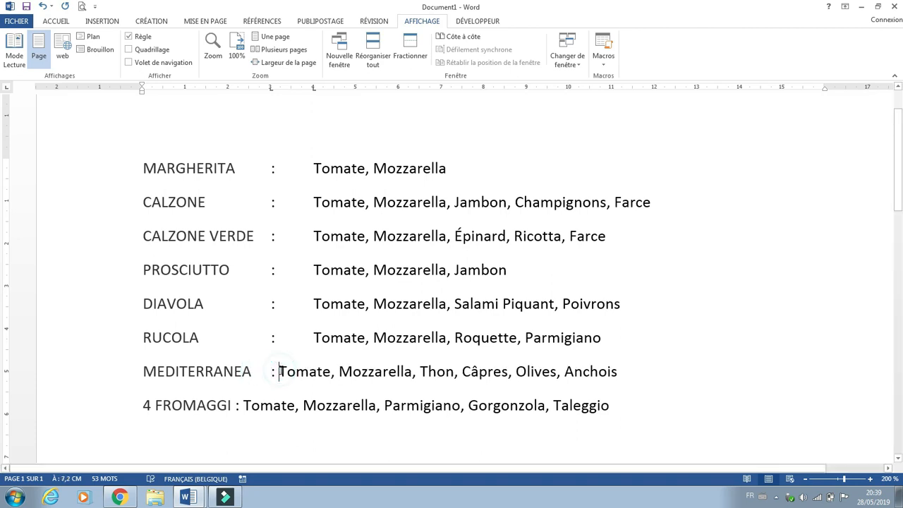
key(Tab)
click(236, 407)
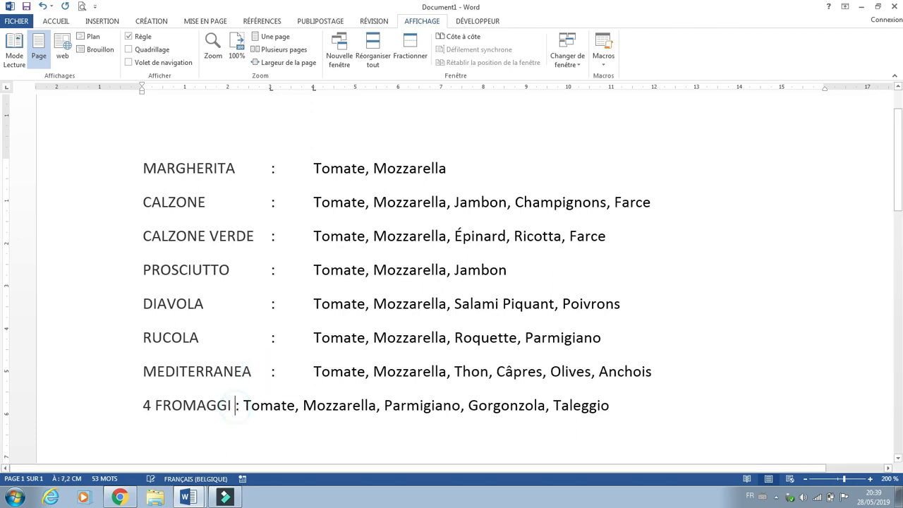
key(Tab)
click(280, 405)
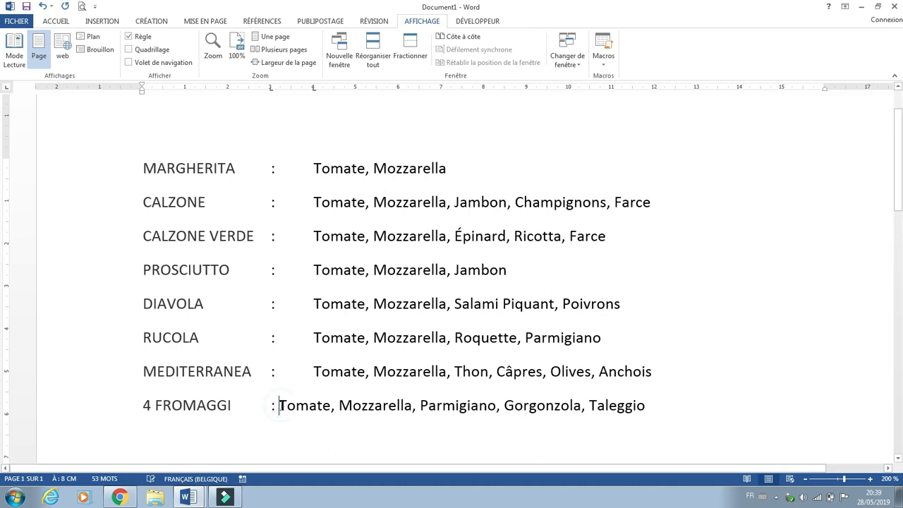
key(Tab)
Make all eight pizza names bold, from MARGHERITA to 4 FROMAGGI, leaving the colons and ingredients in regular weight
drag(144, 167, 234, 176)
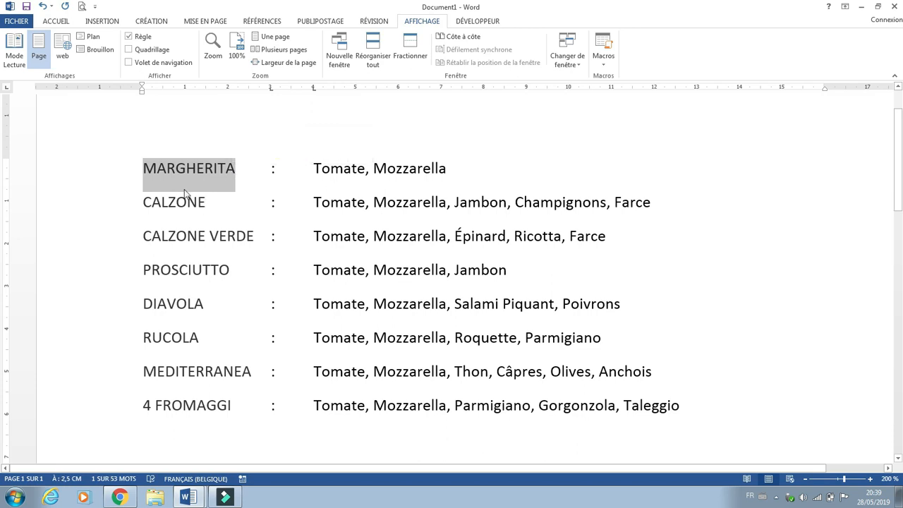
drag(144, 203, 206, 205)
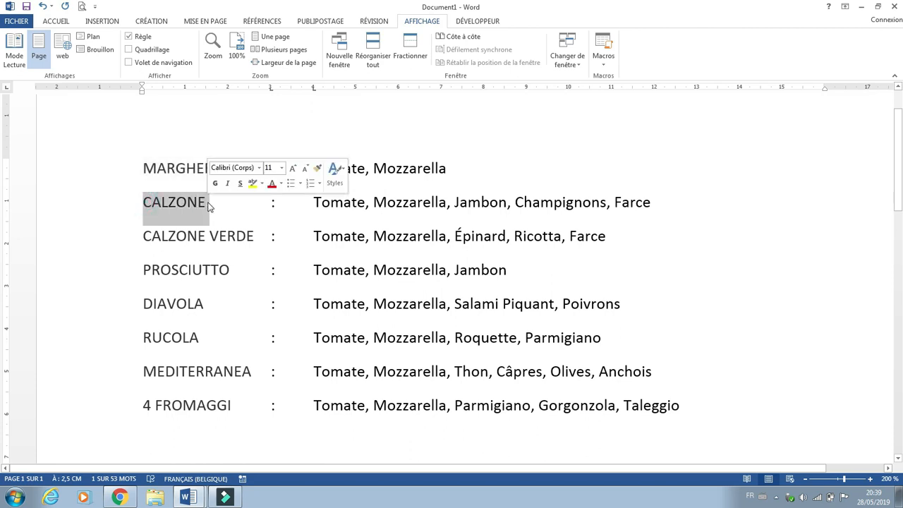
drag(145, 168, 210, 179)
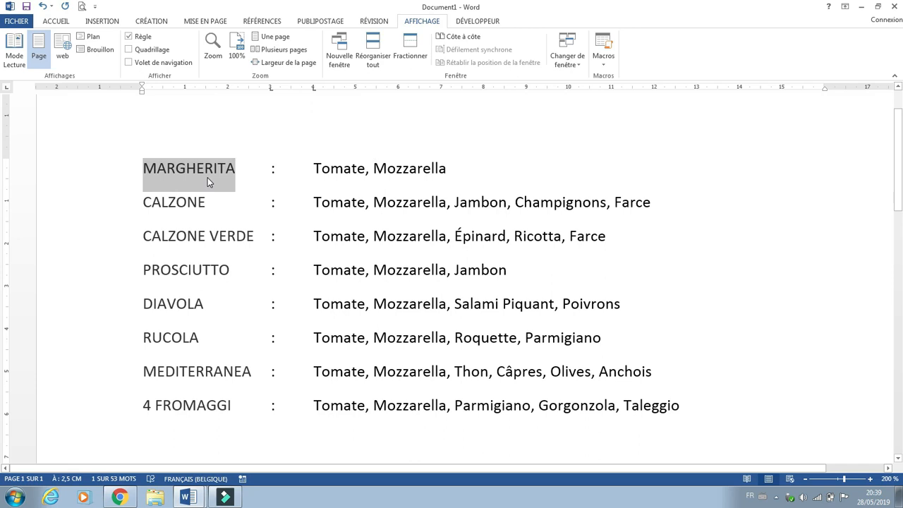
drag(143, 202, 214, 202)
drag(187, 237, 254, 238)
ctrl+double_click(175, 272)
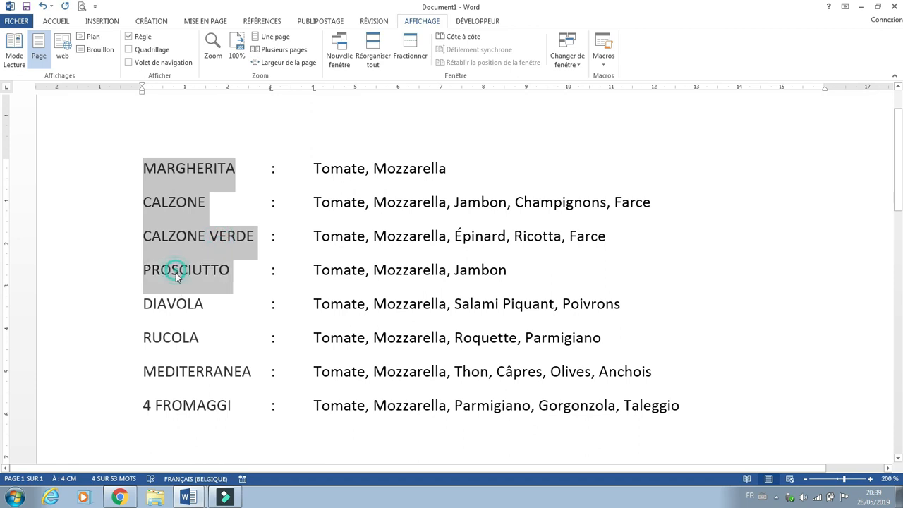
ctrl+double_click(174, 304)
ctrl+double_click(172, 339)
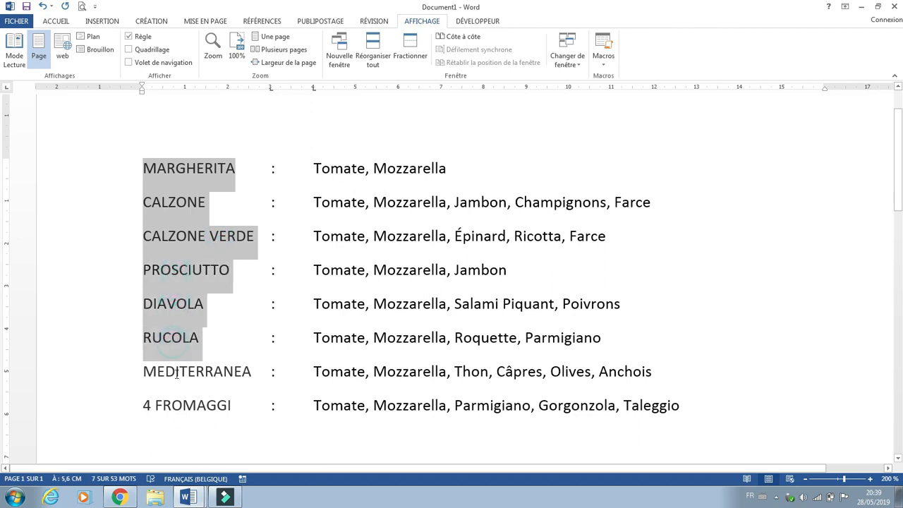
ctrl+double_click(177, 371)
ctrl+double_click(178, 407)
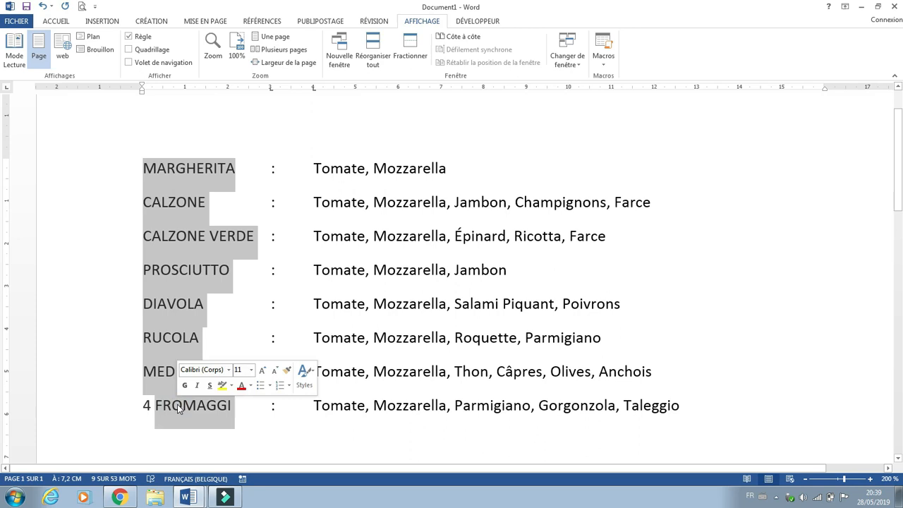
ctrl+double_click(143, 406)
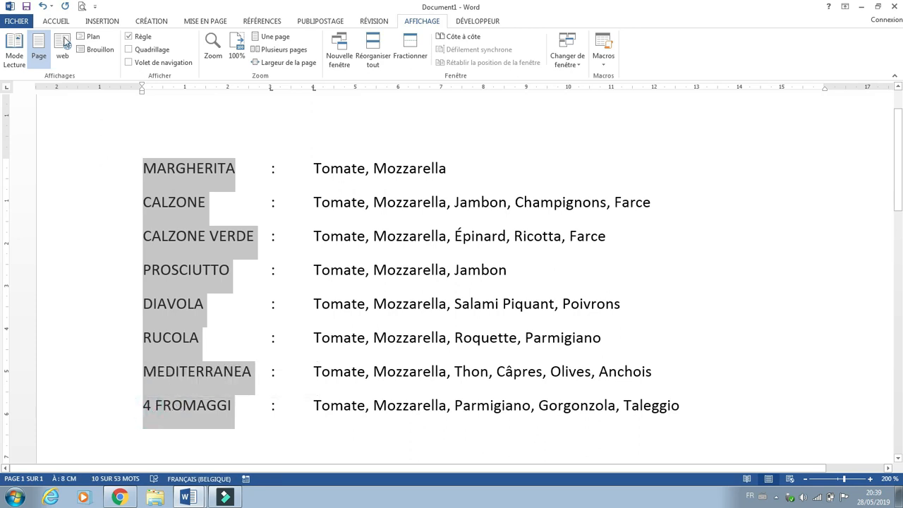
click(58, 22)
click(139, 59)
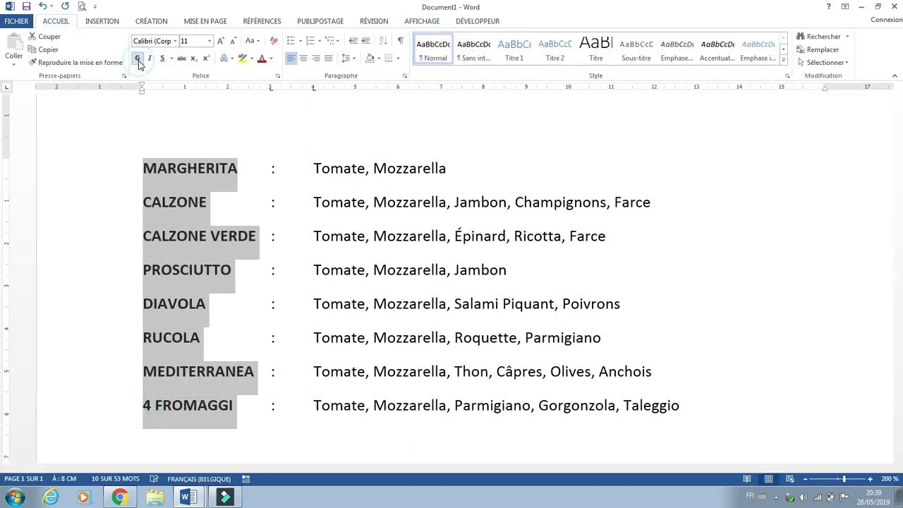
Set the whole menu's paragraph spacing to 12 pt before and 12 pt after, with single (Simple) line spacing
click(696, 299)
drag(685, 409, 126, 171)
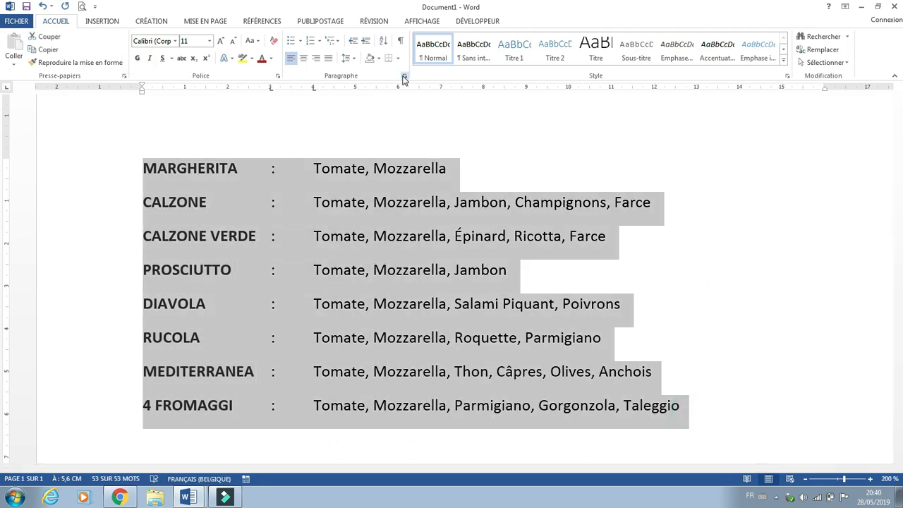
click(404, 77)
click(170, 242)
click(170, 242)
click(170, 255)
click(170, 256)
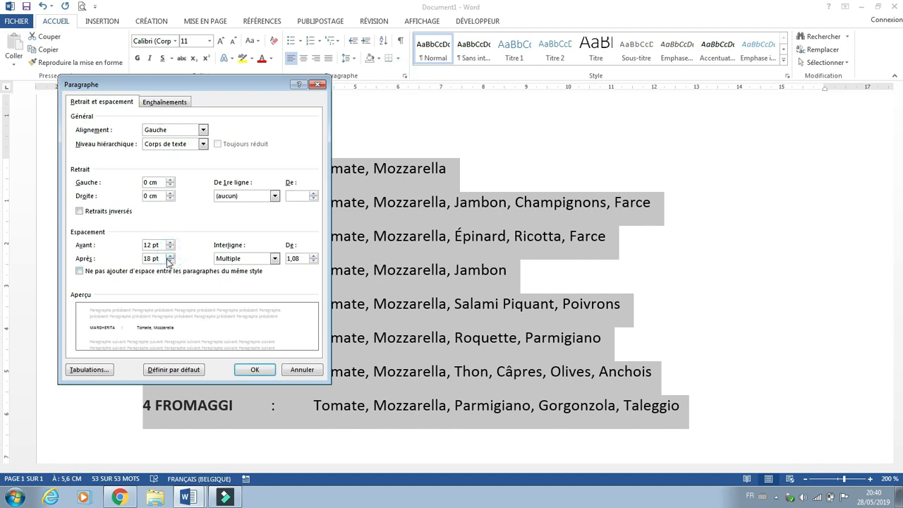
click(169, 261)
click(275, 258)
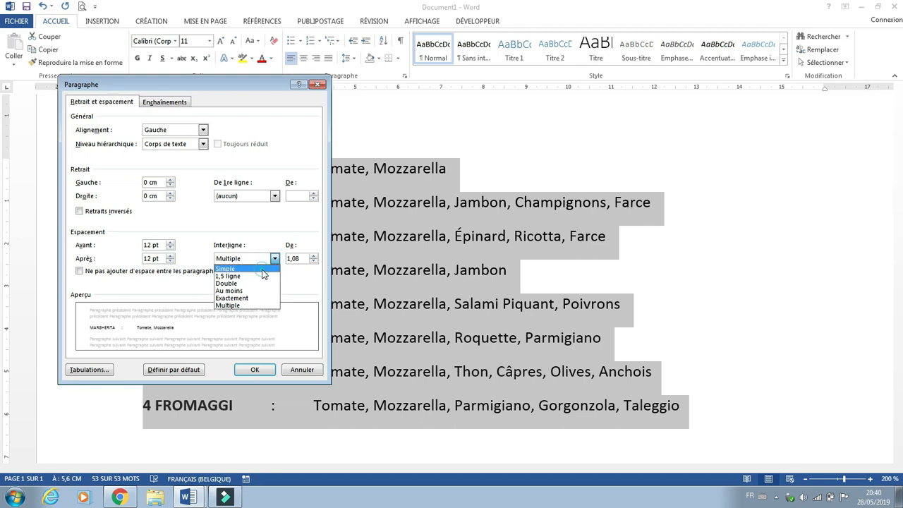
click(263, 271)
click(266, 371)
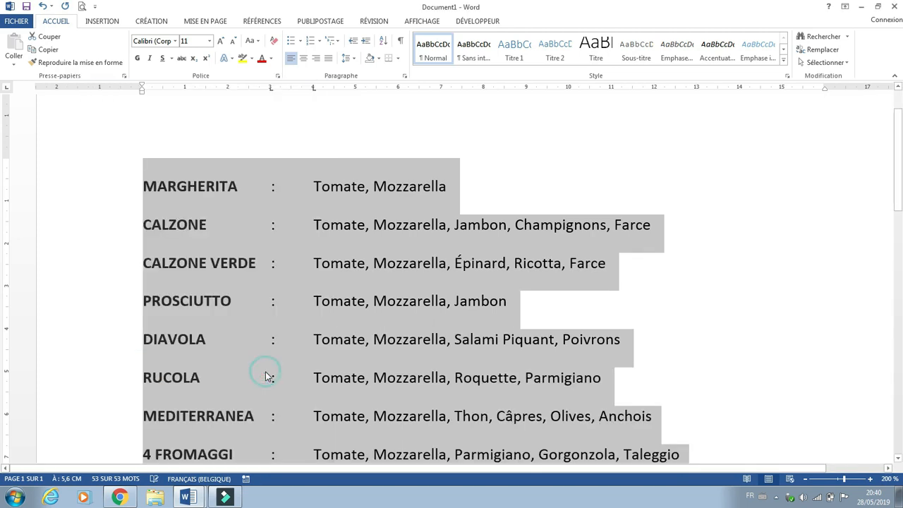
click(708, 270)
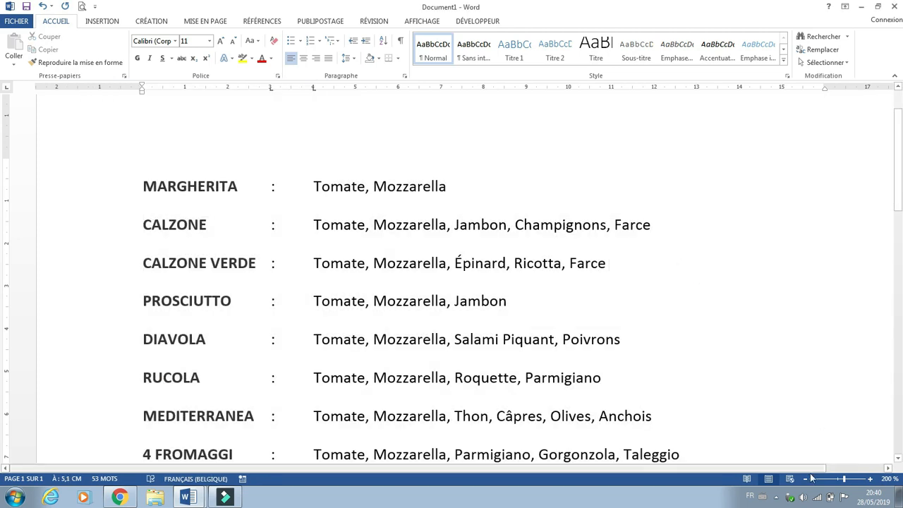
Zoom out to 170 % and look over the complete formatted menu
click(805, 479)
click(805, 479)
click(805, 479)
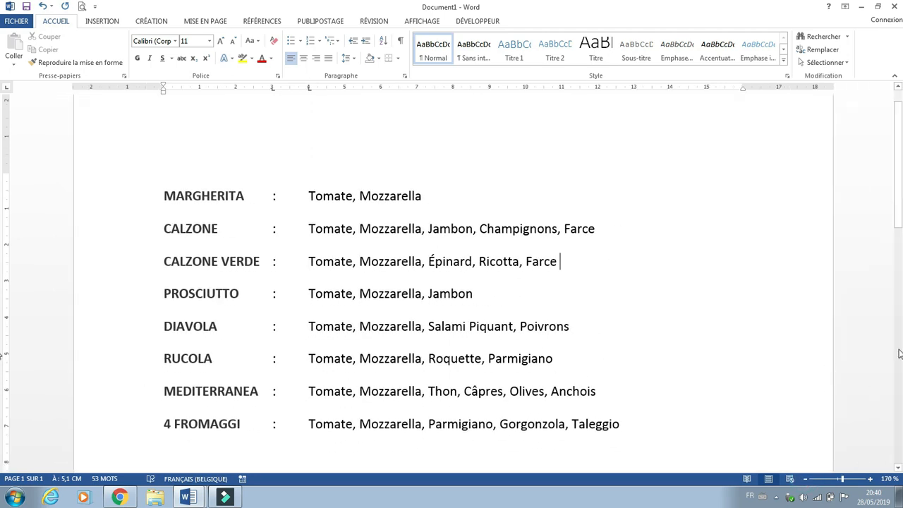
scroll(895, 259, down, 1)
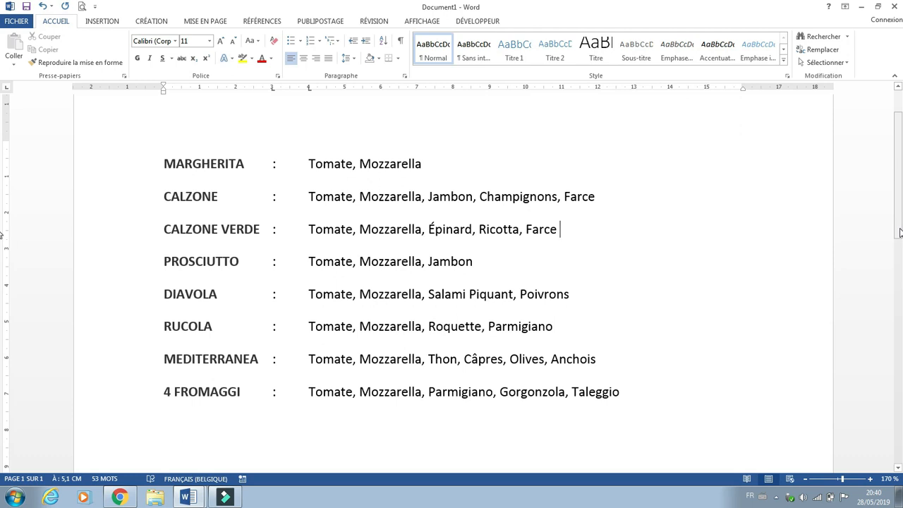
drag(309, 162, 423, 168)
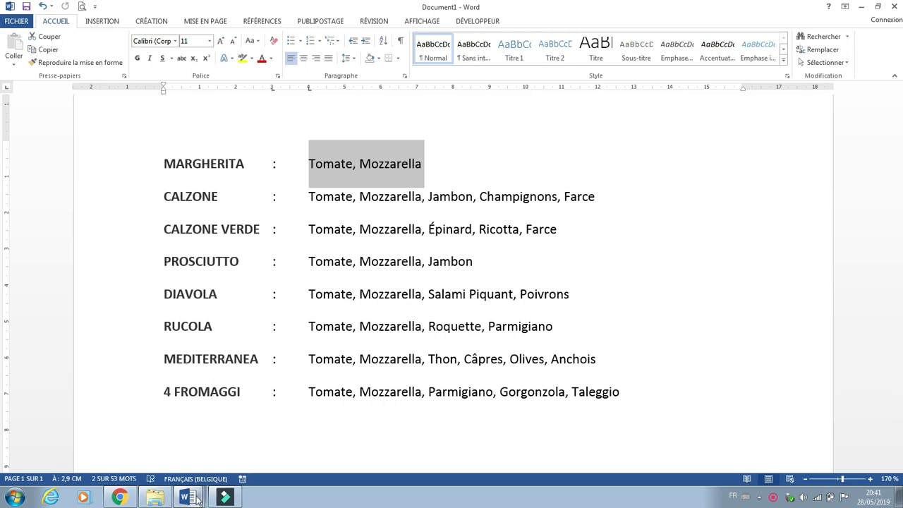
Switch to the "test d'apgar les rubriques" document and insert two blank lines above the "La fréquence cardiaque" paragraph
mouse_move(186, 497)
click(190, 472)
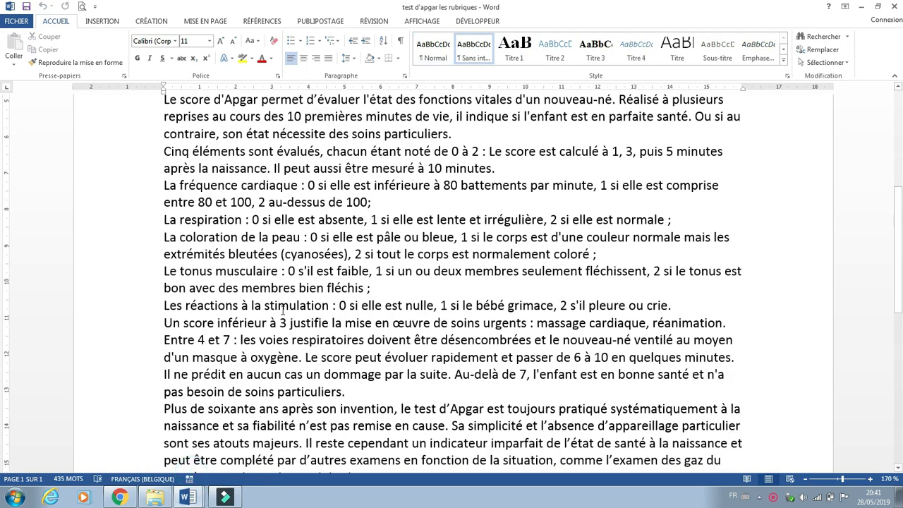
click(514, 170)
key(Return)
key(Return)
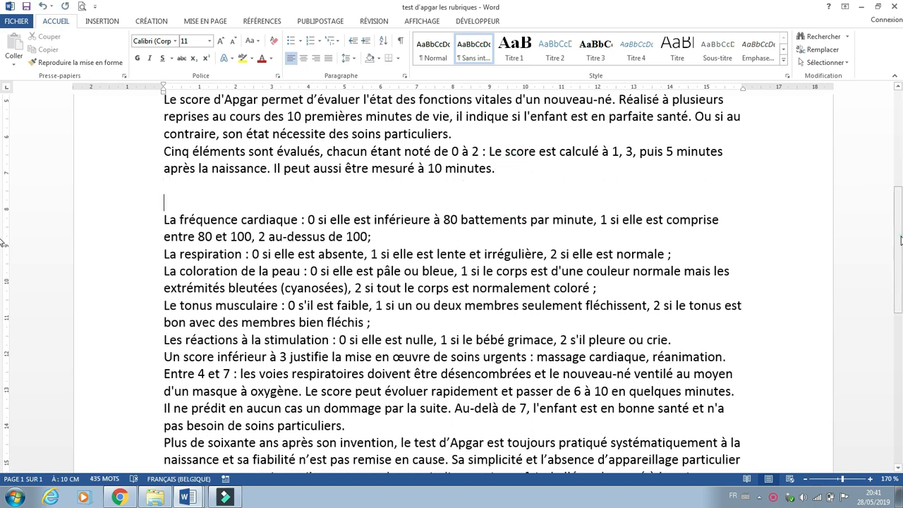
Examine the five Apgar criteria names before the colons, from "La fréquence cardiaque" to "Les réactions à la stimulation"
scroll(901, 240, down, 2)
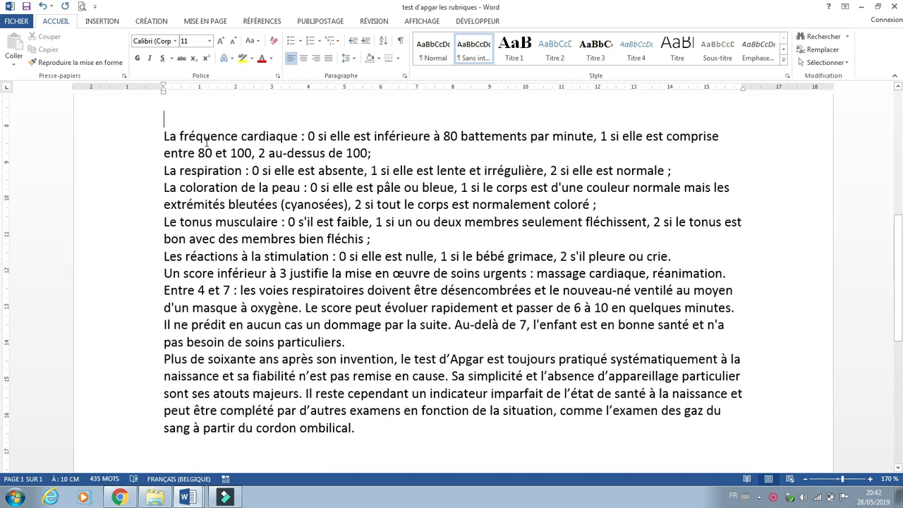
drag(164, 136, 280, 136)
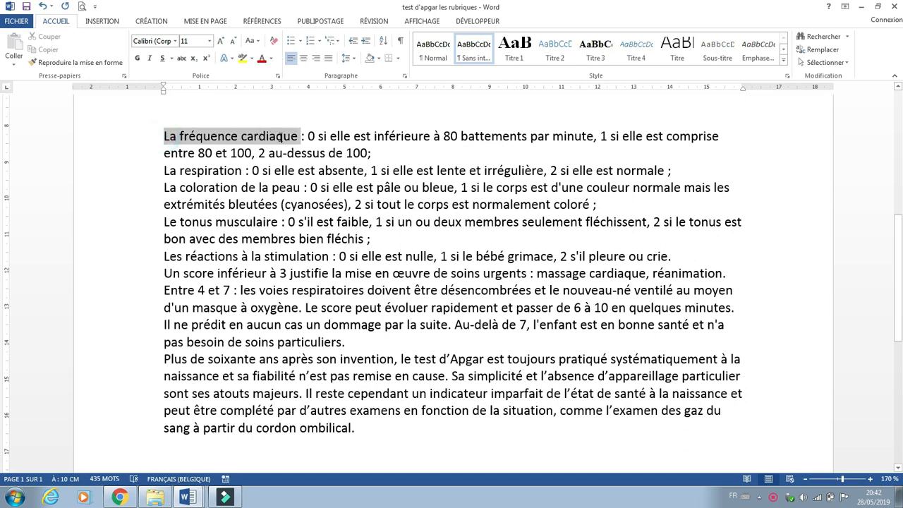
drag(165, 170, 228, 170)
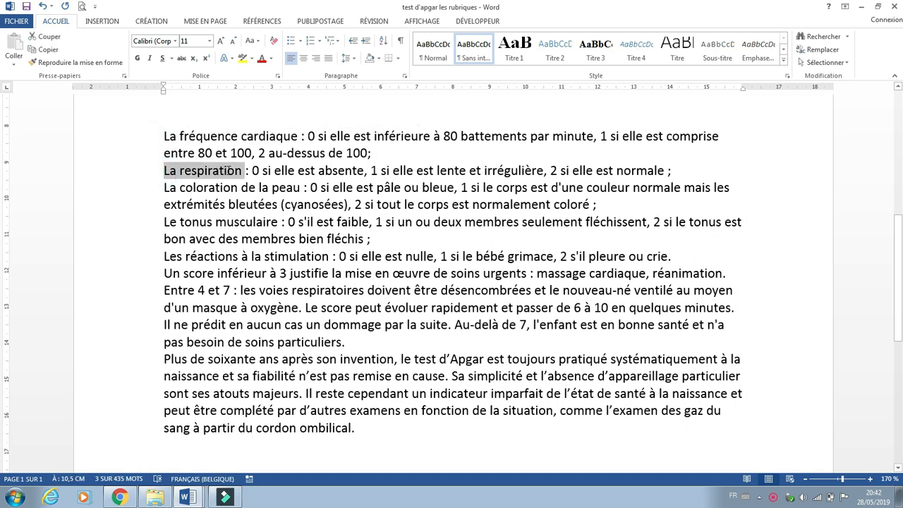
drag(165, 187, 305, 188)
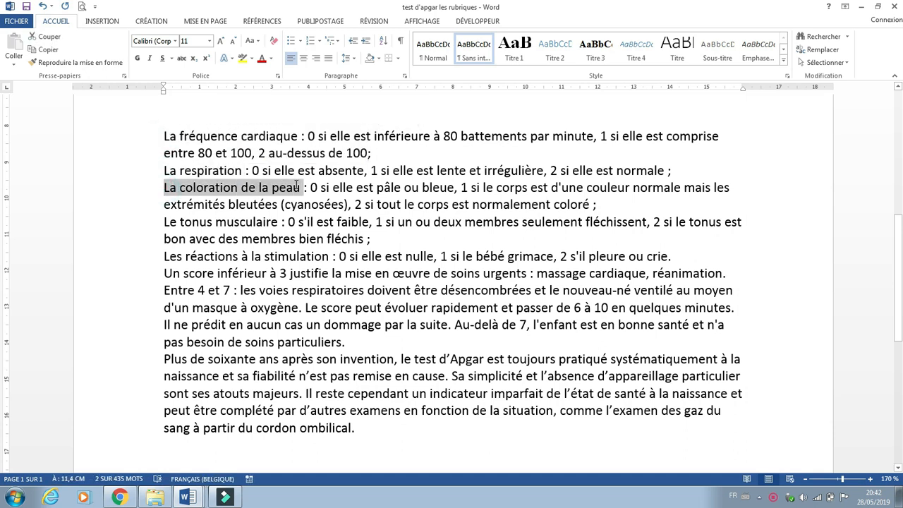
drag(165, 222, 281, 221)
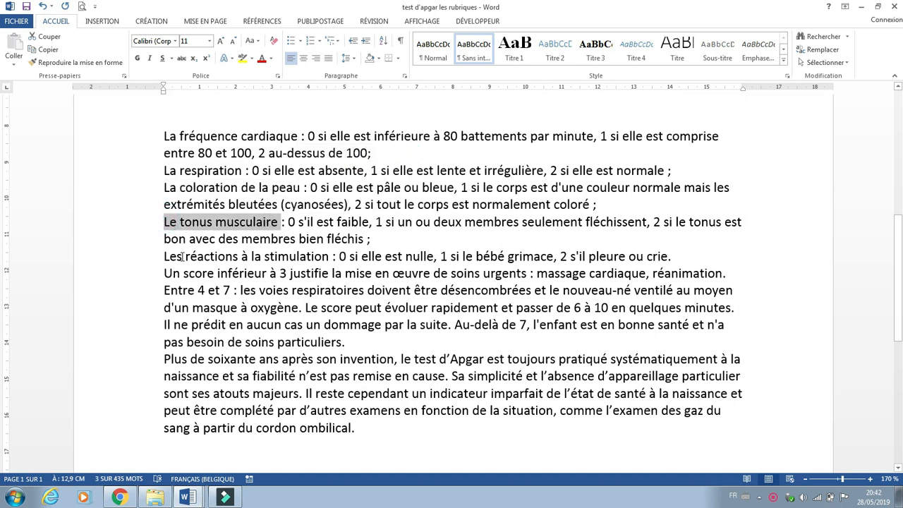
drag(165, 256, 330, 256)
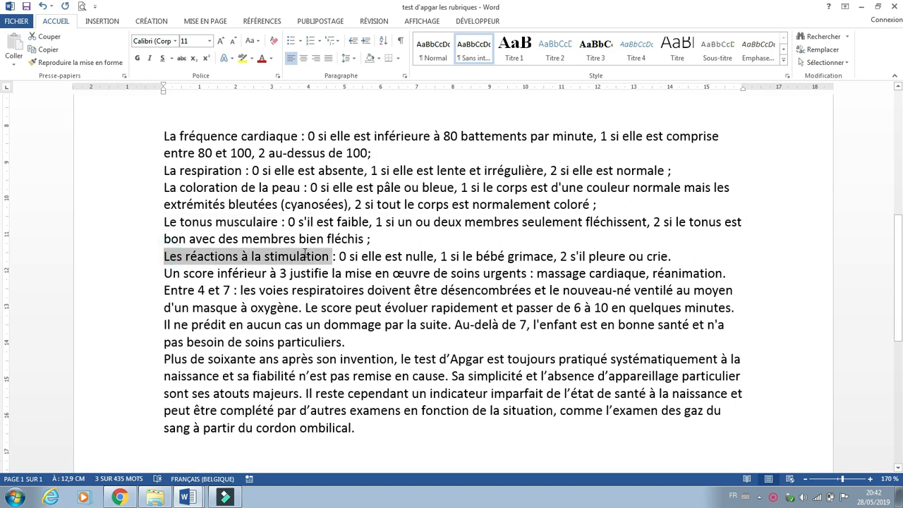
drag(165, 290, 233, 291)
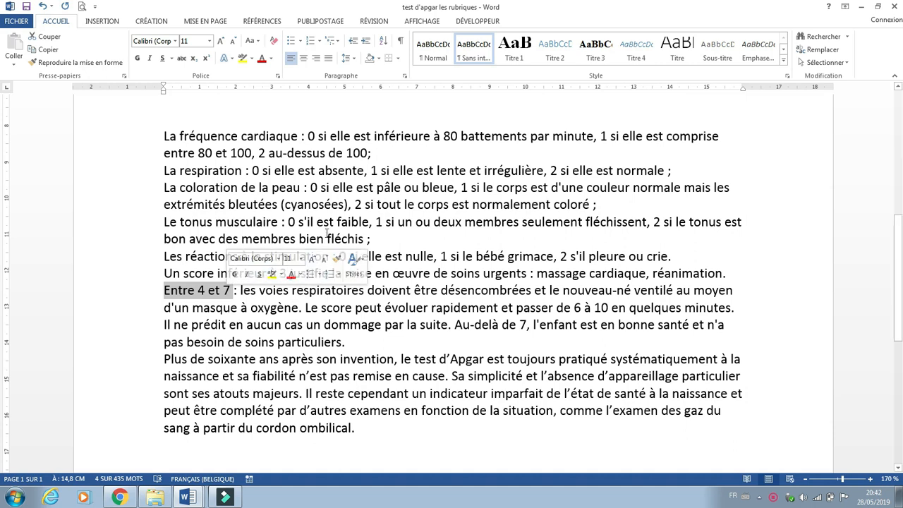
click(326, 236)
click(331, 256)
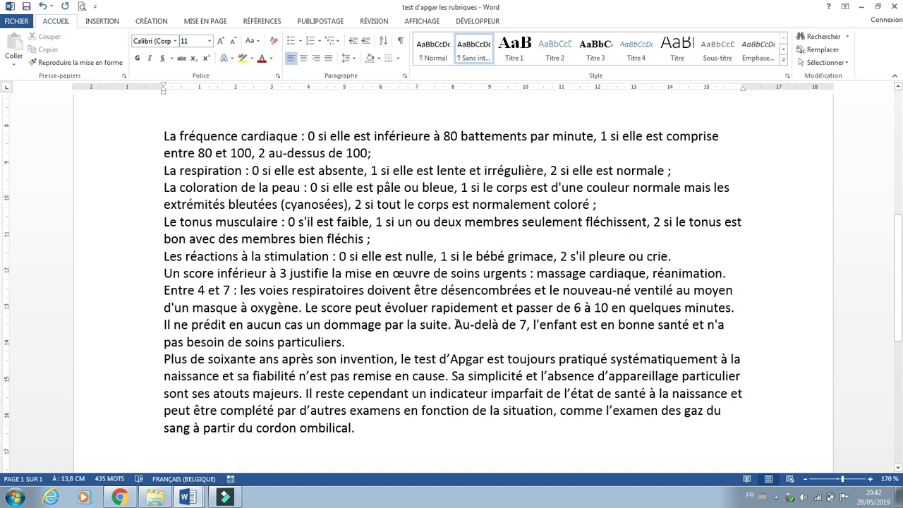
Set left tab stops at 6 cm and 7 cm for the paragraphs from "La fréquence cardiaque" to "pas besoin de soins particuliers"
drag(372, 345, 166, 135)
click(381, 90)
click(415, 89)
click(354, 123)
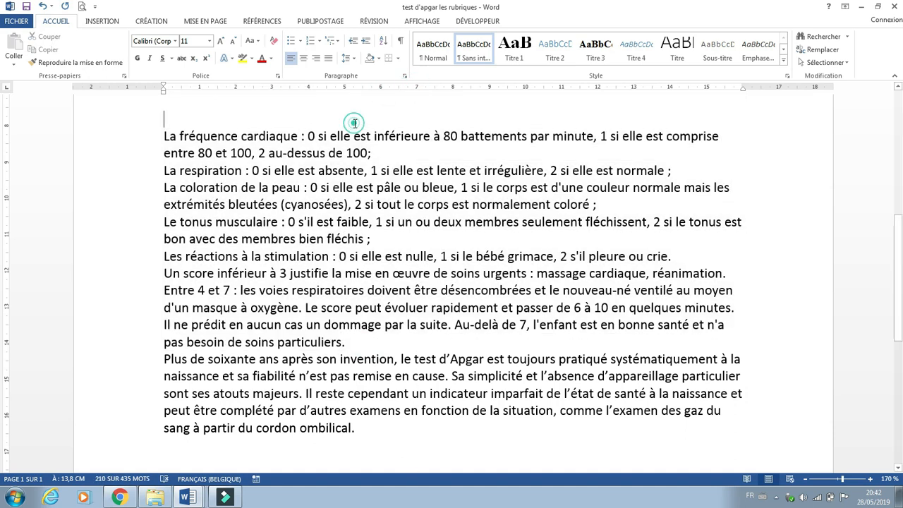
Insert a tab before and after the colon in the "La fréquence cardiaque" and "La respiration" paragraphs
click(299, 136)
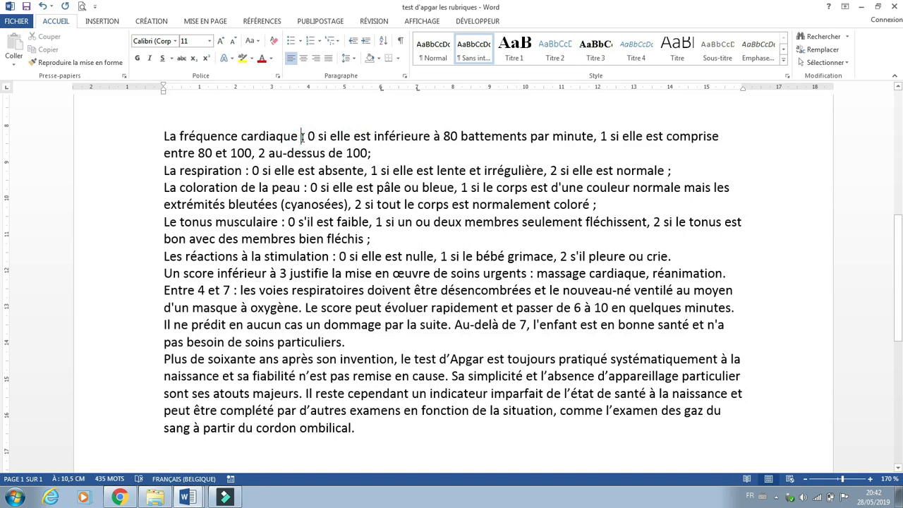
key(Tab)
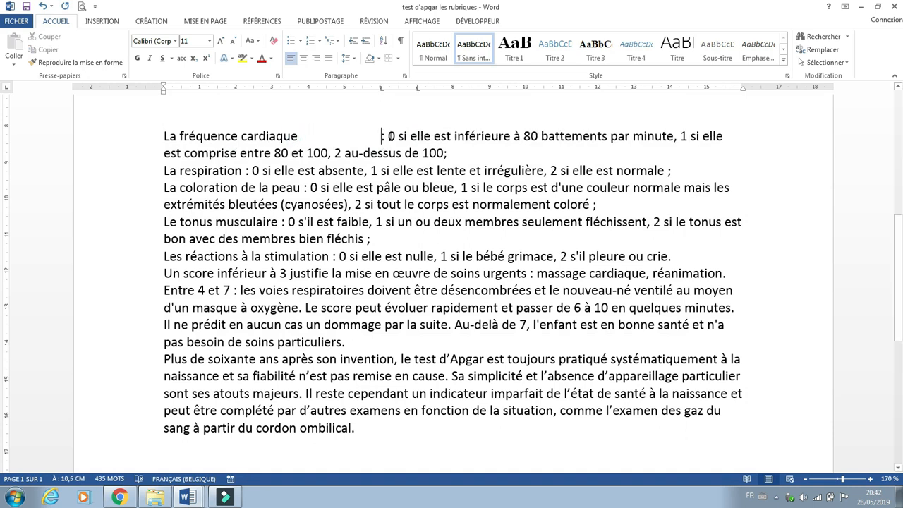
click(389, 137)
key(Tab)
click(244, 171)
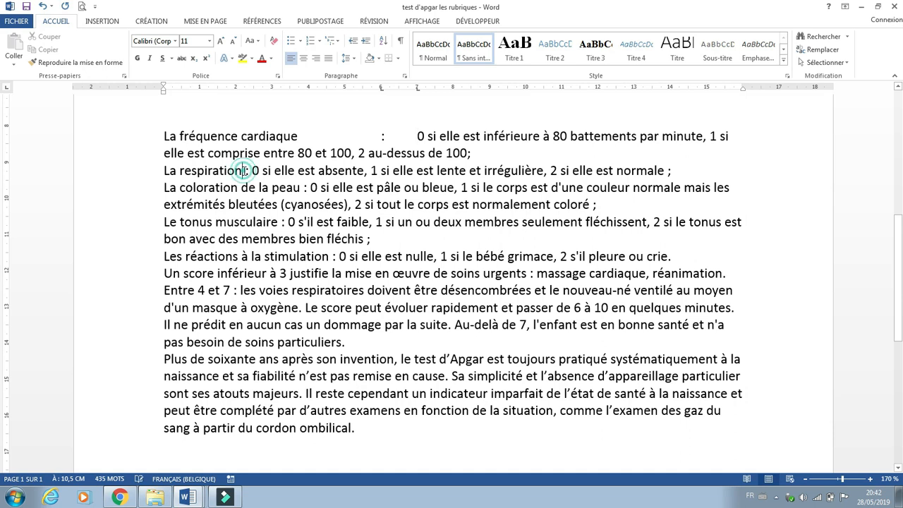
click(246, 170)
key(Tab)
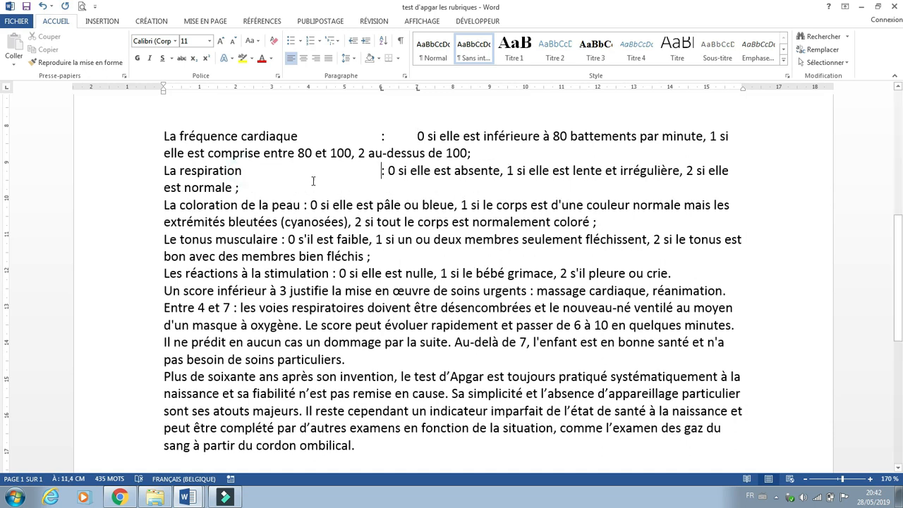
click(389, 170)
key(Tab)
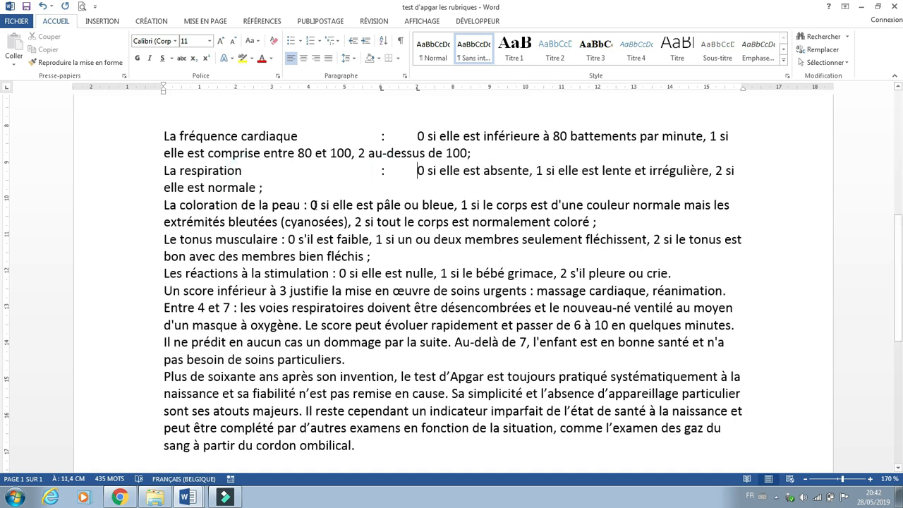
Insert a tab before and after the colon in the "La coloration de la peau" and "Le tonus musculaire" paragraphs
click(305, 205)
key(Tab)
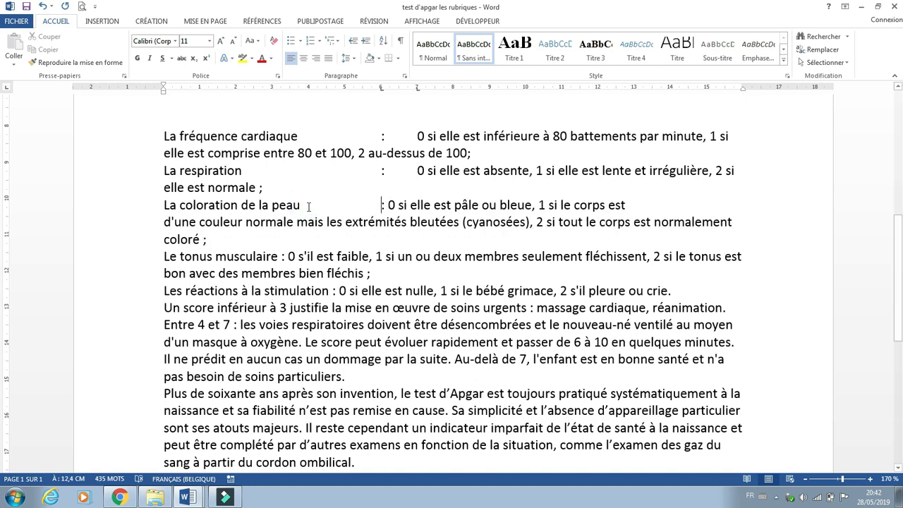
click(389, 205)
click(390, 206)
key(Tab)
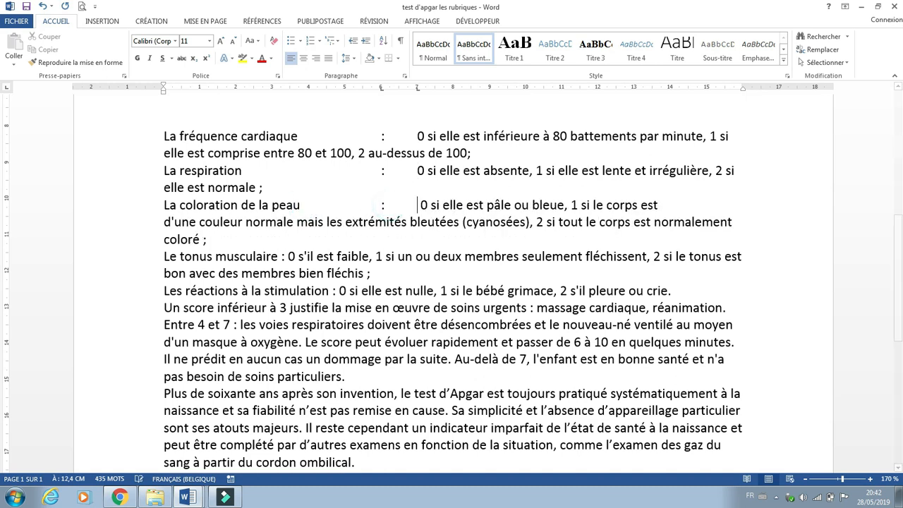
click(282, 257)
key(Tab)
click(390, 256)
key(Tab)
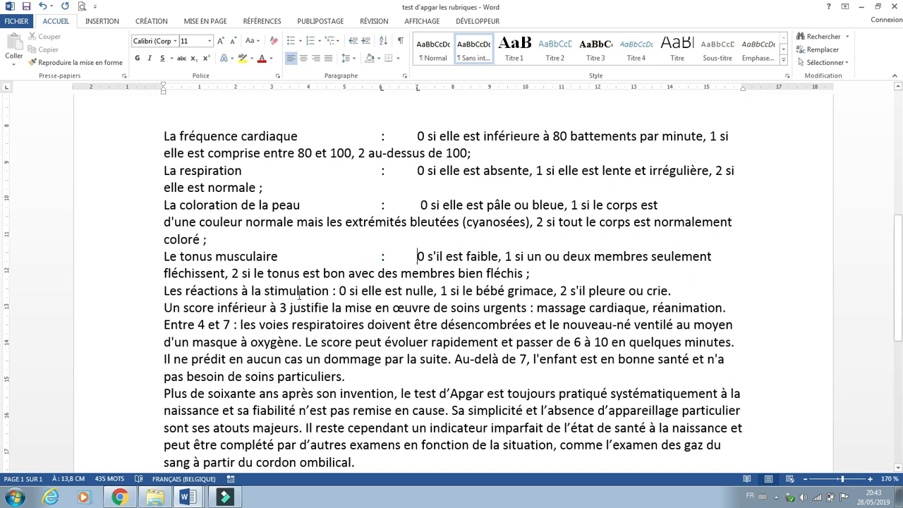
Insert a tab before and after the colon in the "Les réactions à la stimulation" paragraph
click(334, 291)
key(Tab)
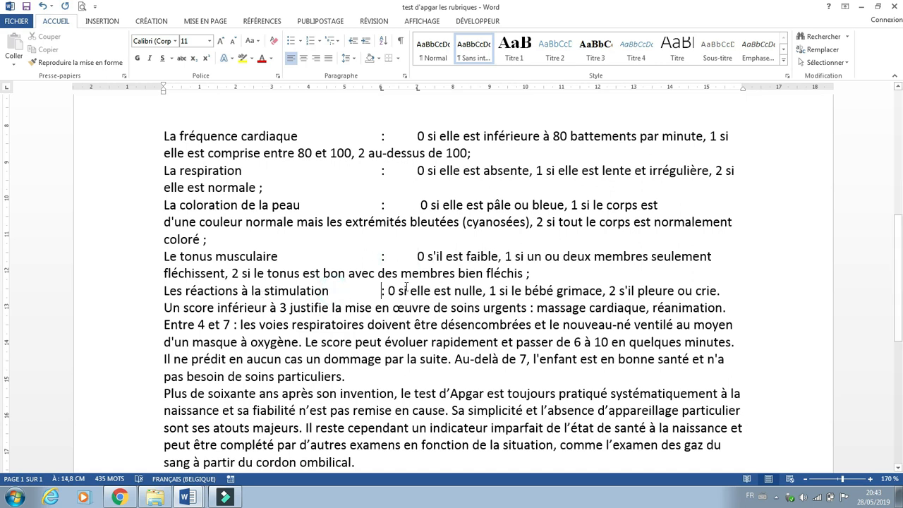
click(390, 291)
key(Tab)
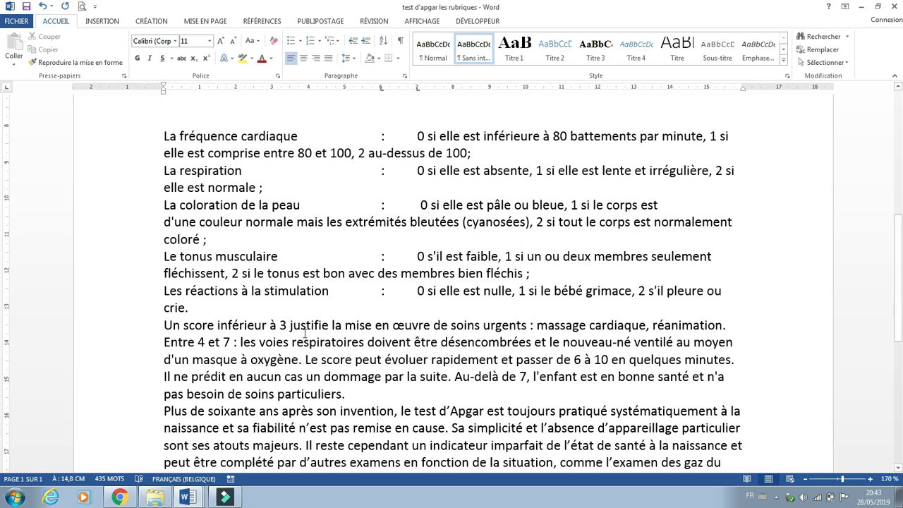
Insert two blank lines between the "Les réactions à la stimulation" paragraph and "Un score inférieur à 3"
click(263, 310)
key(Return)
key(Return)
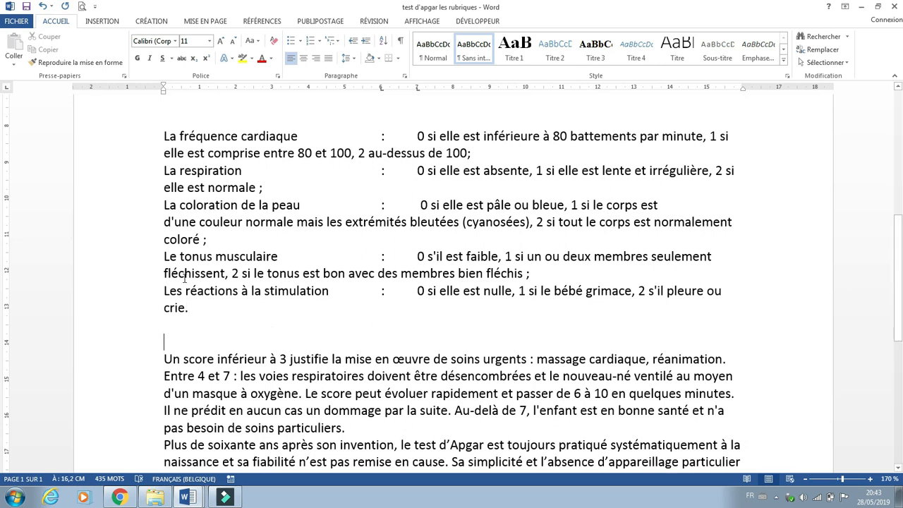
Set the spacing of the five Apgar criteria paragraphs to 12 pt before and 12 pt after
drag(188, 316, 155, 130)
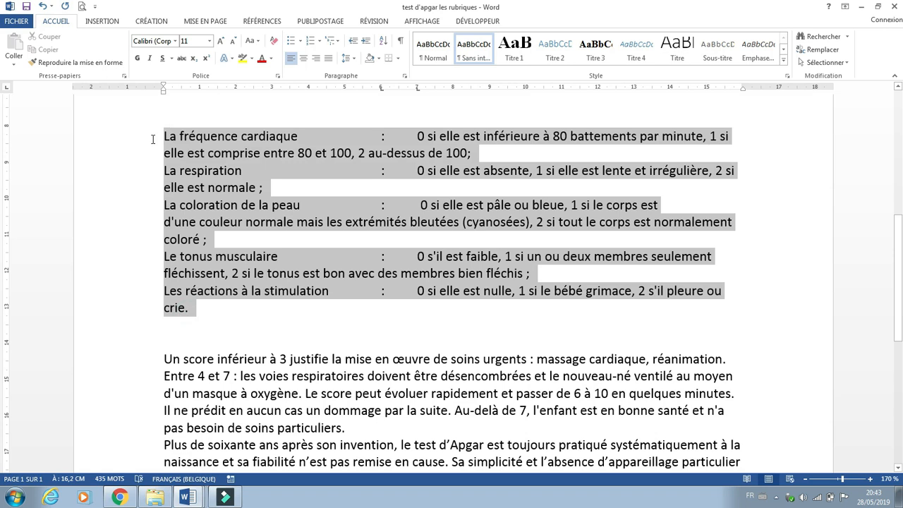
click(404, 75)
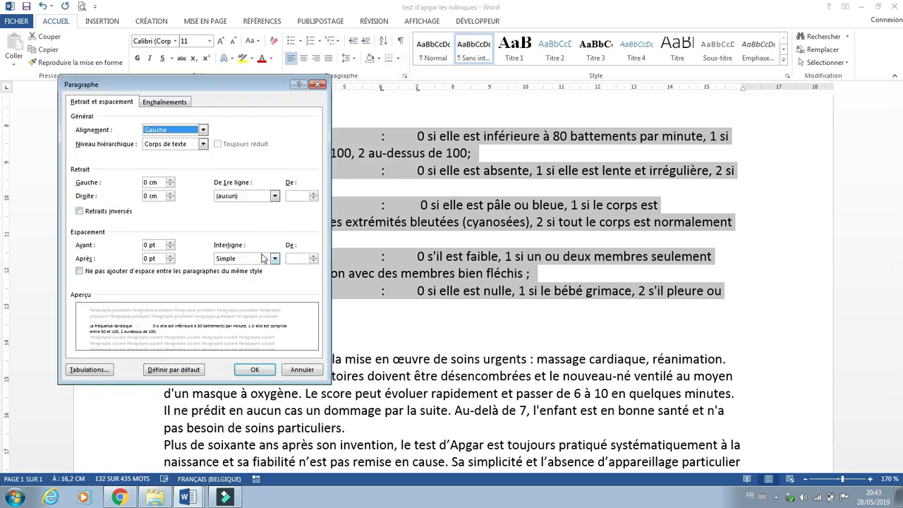
click(170, 245)
click(170, 244)
click(170, 255)
click(170, 255)
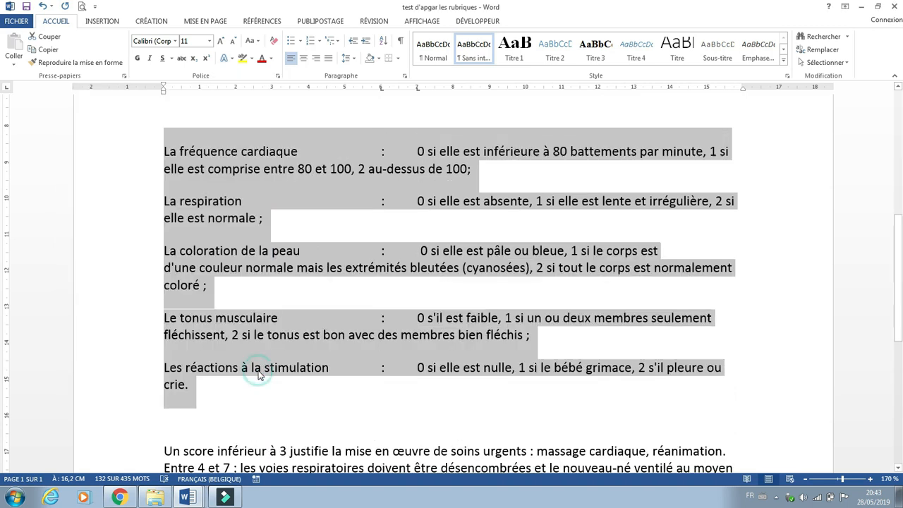
click(346, 291)
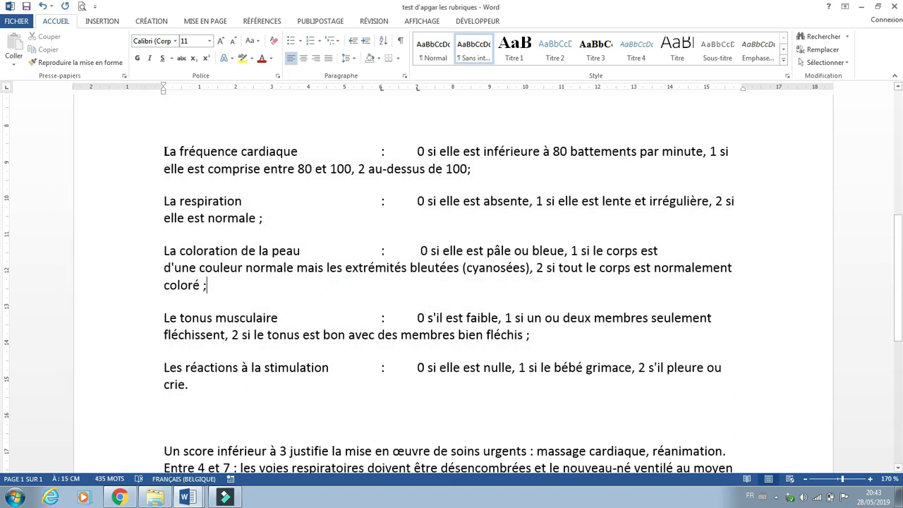
Make the five criteria names before the colons bold, from "La fréquence cardiaque" to "Les réactions à la stimulation"
drag(299, 151, 165, 151)
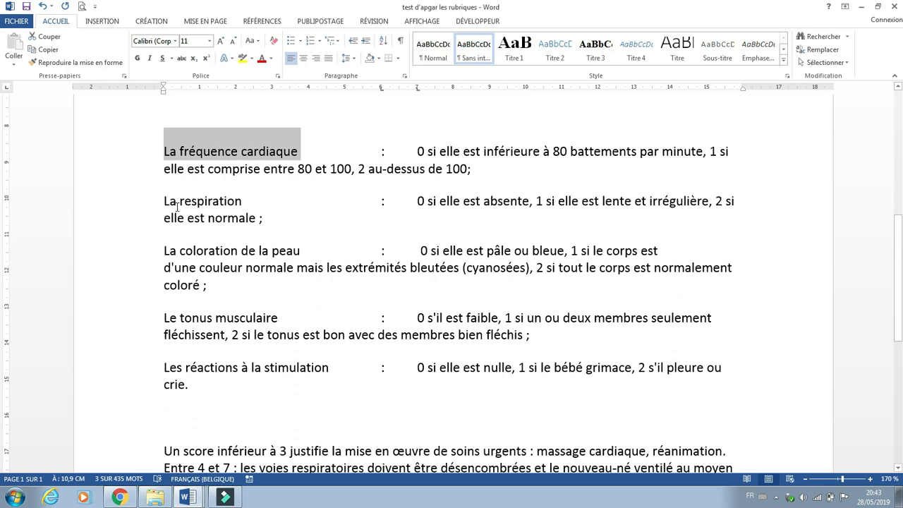
drag(164, 202, 249, 203)
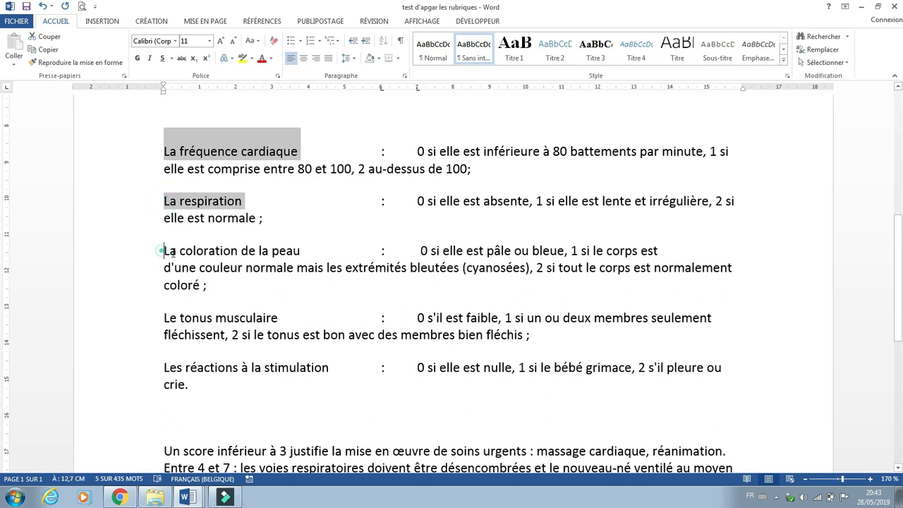
drag(164, 252, 302, 251)
drag(164, 318, 292, 317)
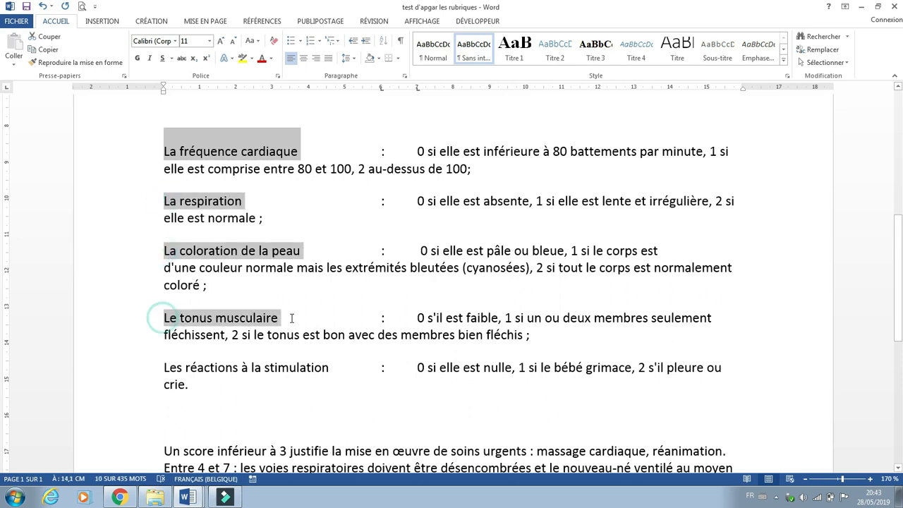
drag(165, 367, 321, 365)
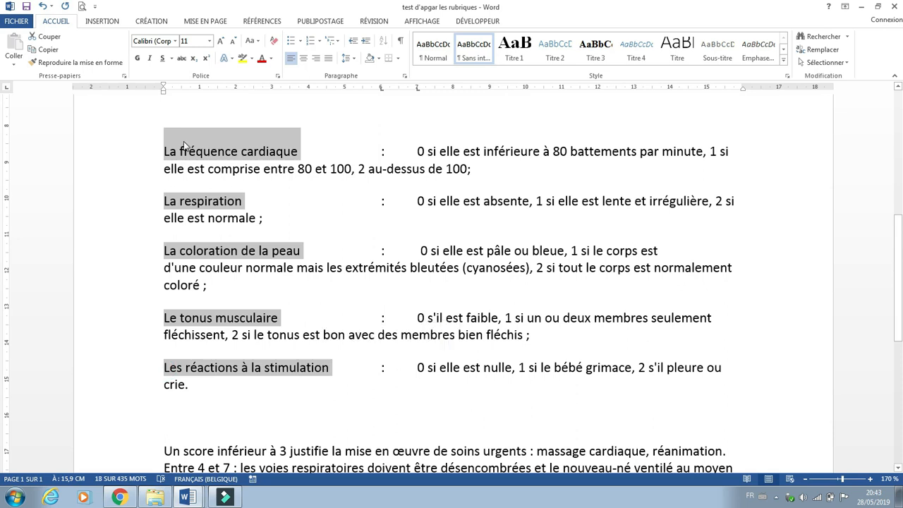
click(138, 58)
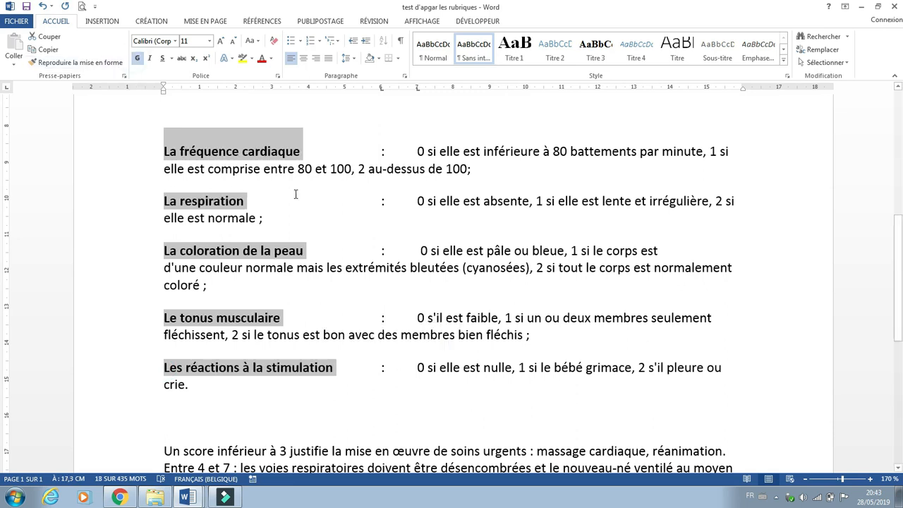
click(336, 223)
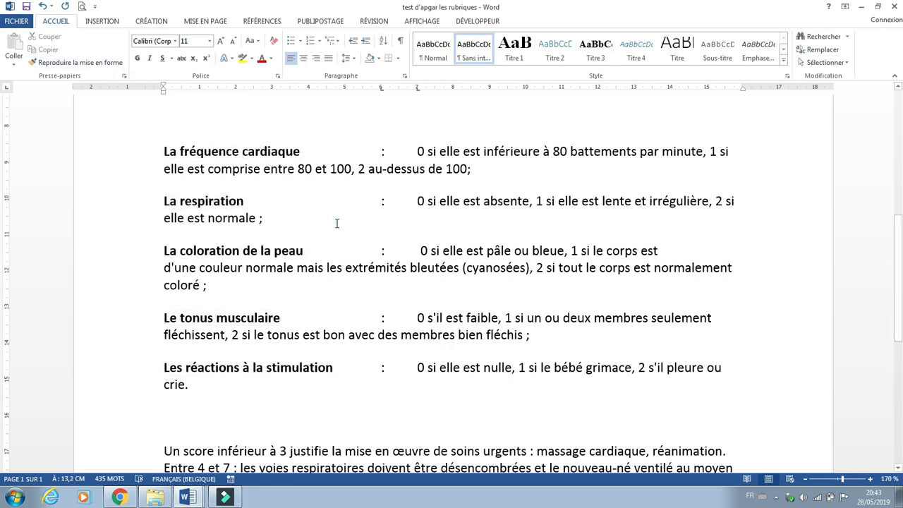
click(135, 172)
click(129, 220)
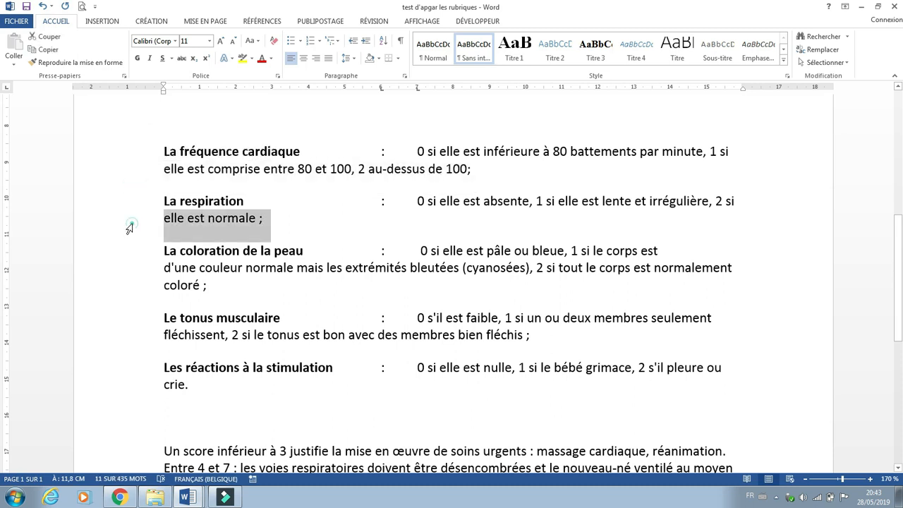
double_click(132, 268)
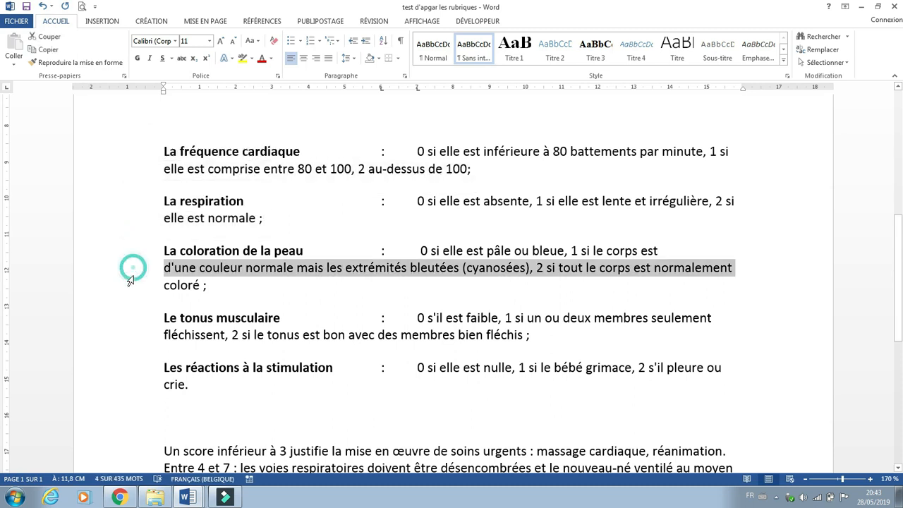
click(302, 195)
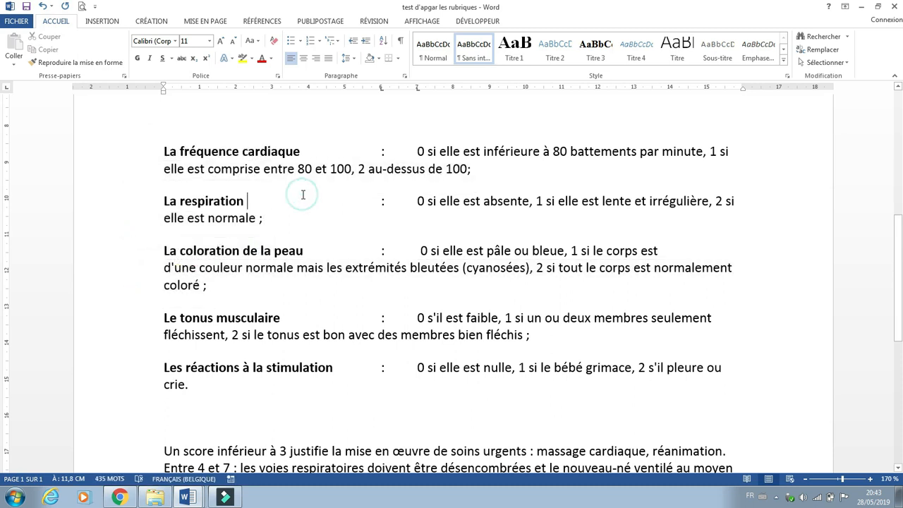
Give the "La fréquence cardiaque" paragraph a hanging indent (Suspendu) of 7 cm
click(124, 180)
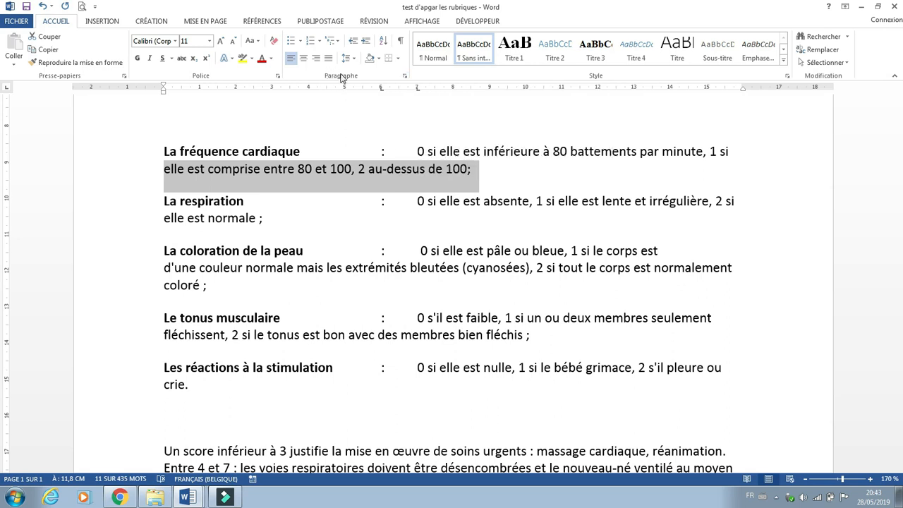
click(404, 75)
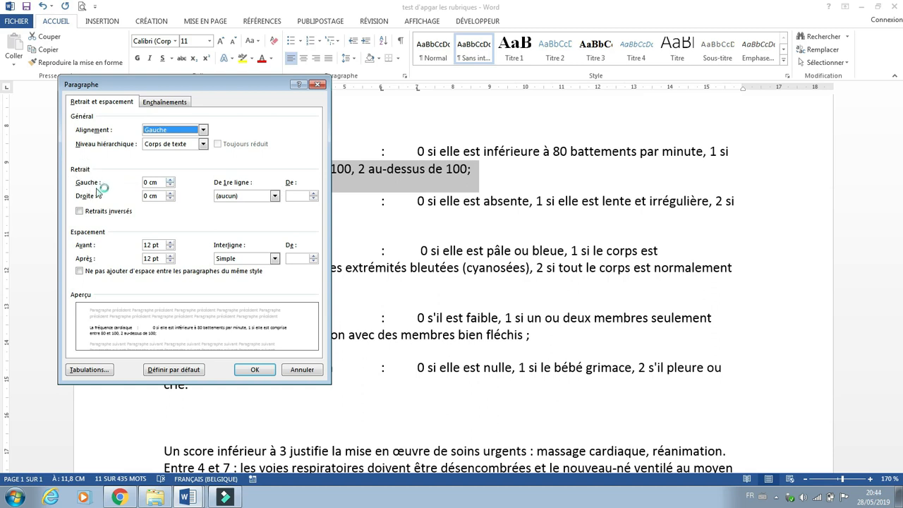
click(274, 196)
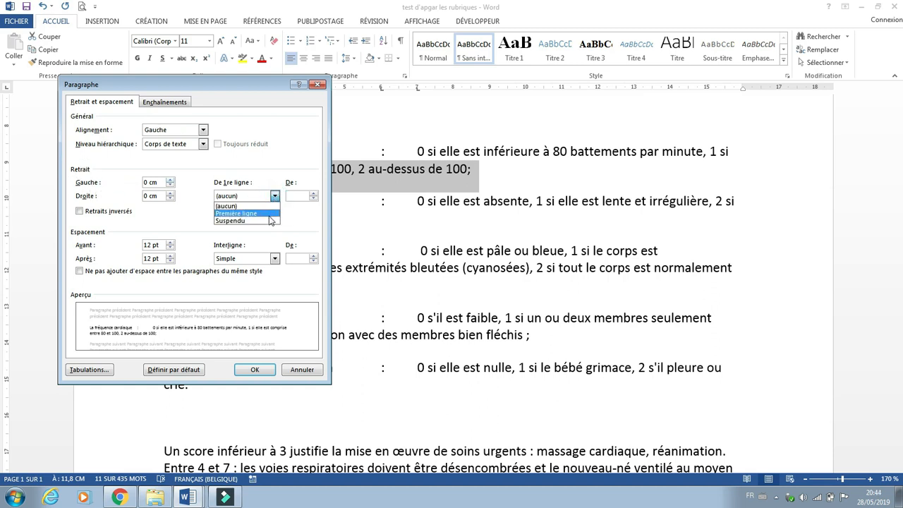
click(267, 223)
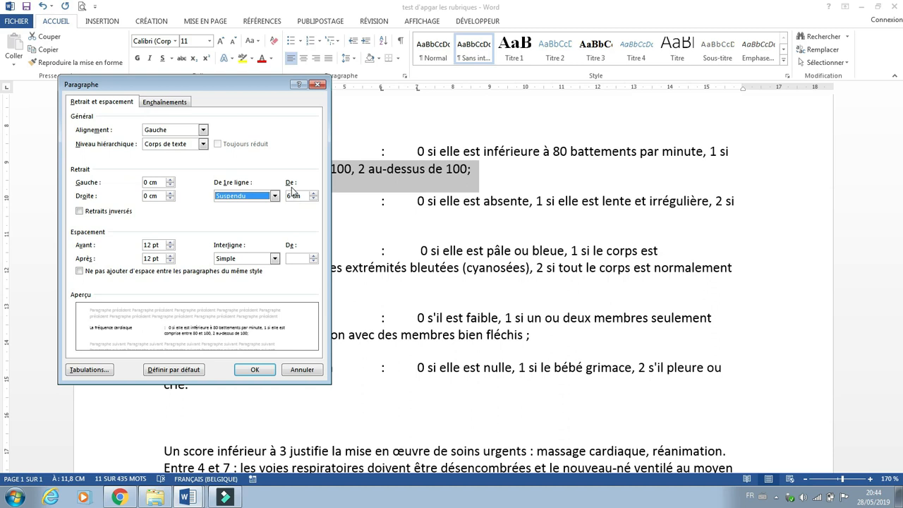
drag(273, 81, 248, 83)
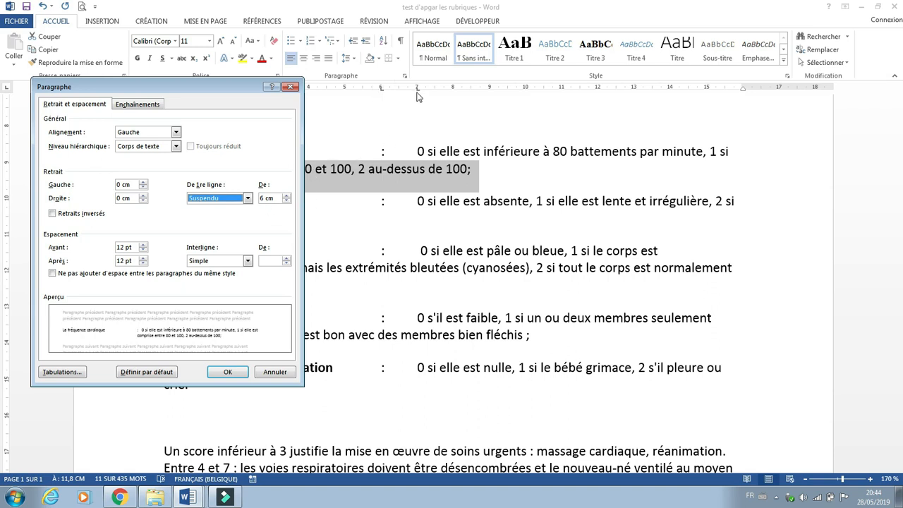
click(261, 200)
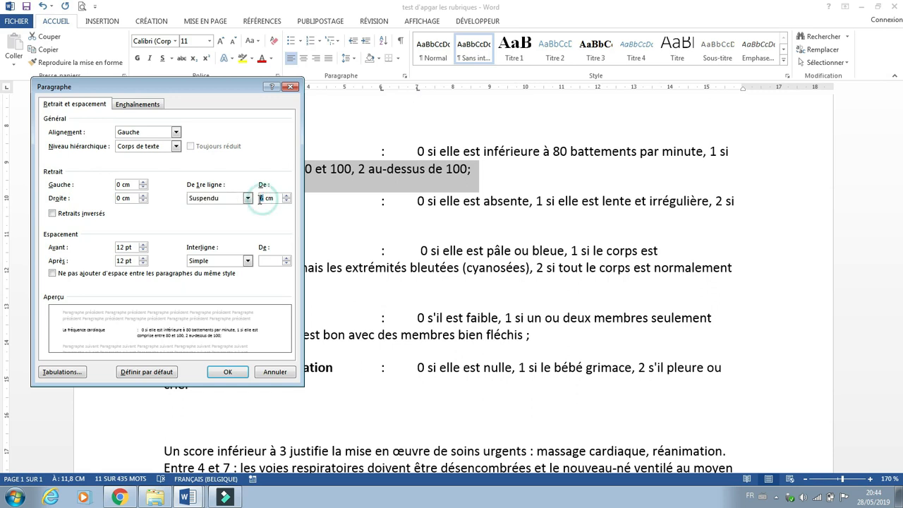
text(7)
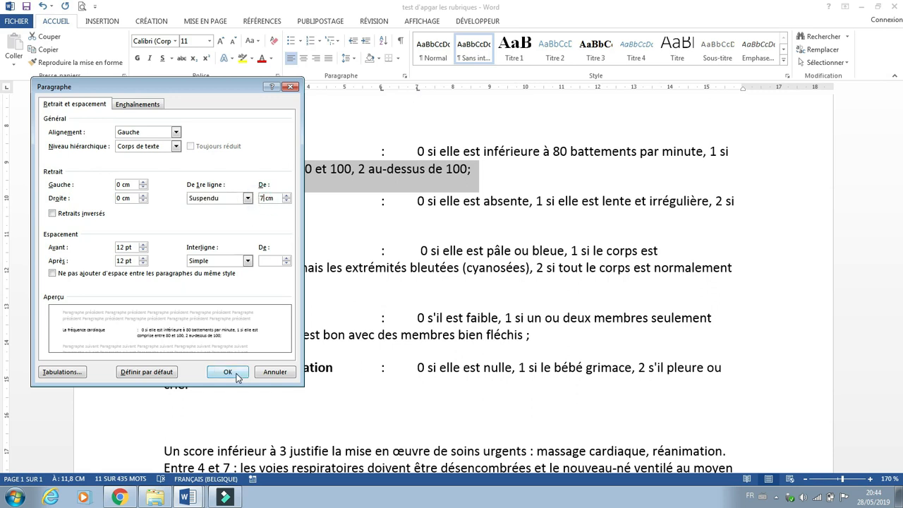
click(228, 371)
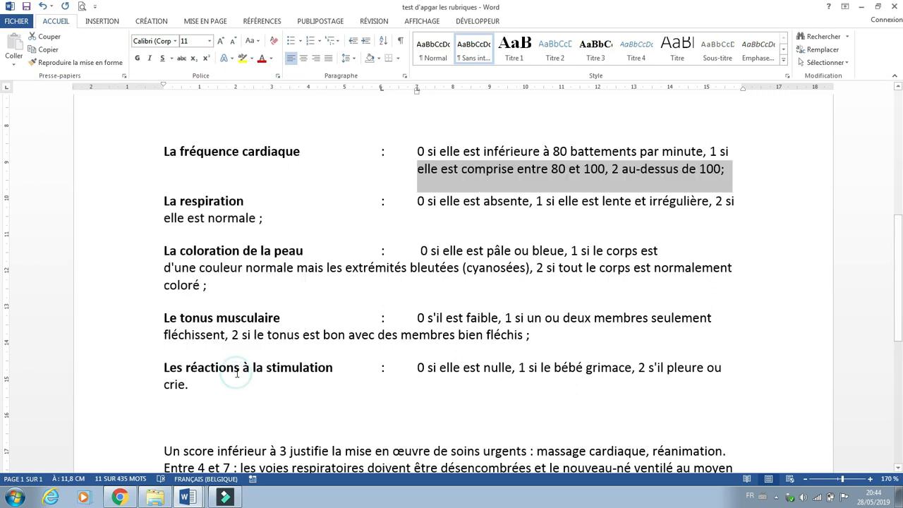
Give the four criteria paragraphs from "La respiration" to "Les réactions à la stimulation" a hanging indent (Suspendu) of 7 cm
click(146, 223)
ctrl+click(141, 267)
ctrl+click(140, 285)
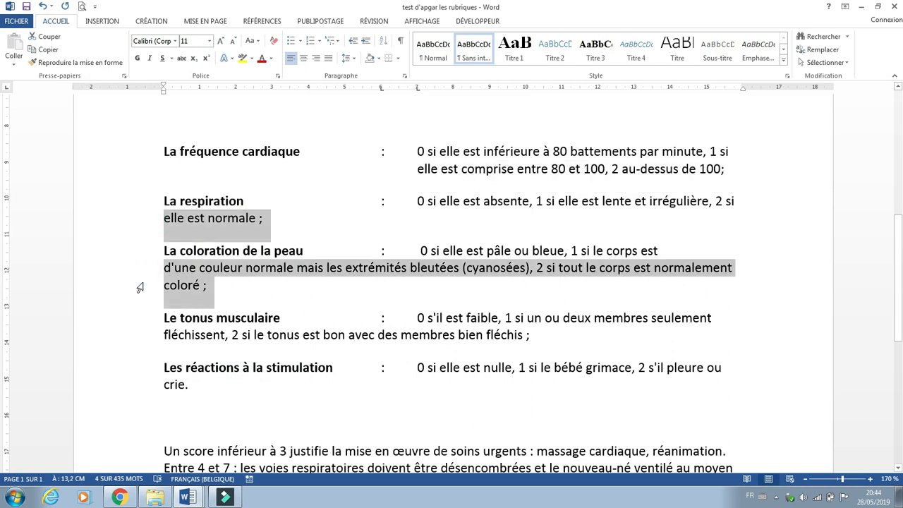
ctrl+click(139, 335)
ctrl+click(137, 387)
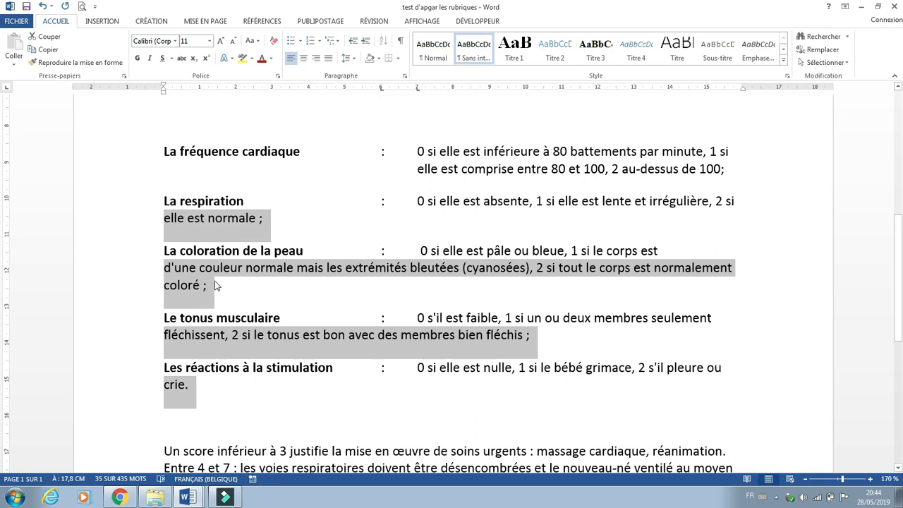
click(404, 76)
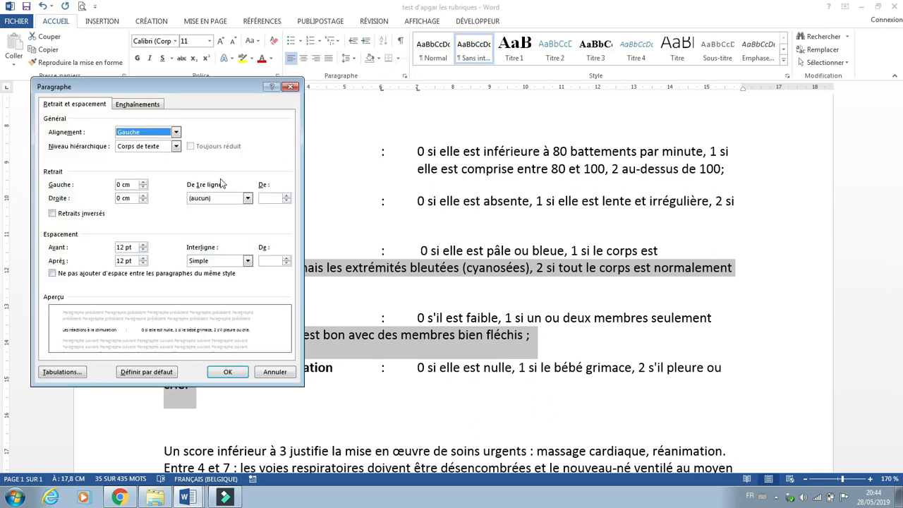
click(248, 198)
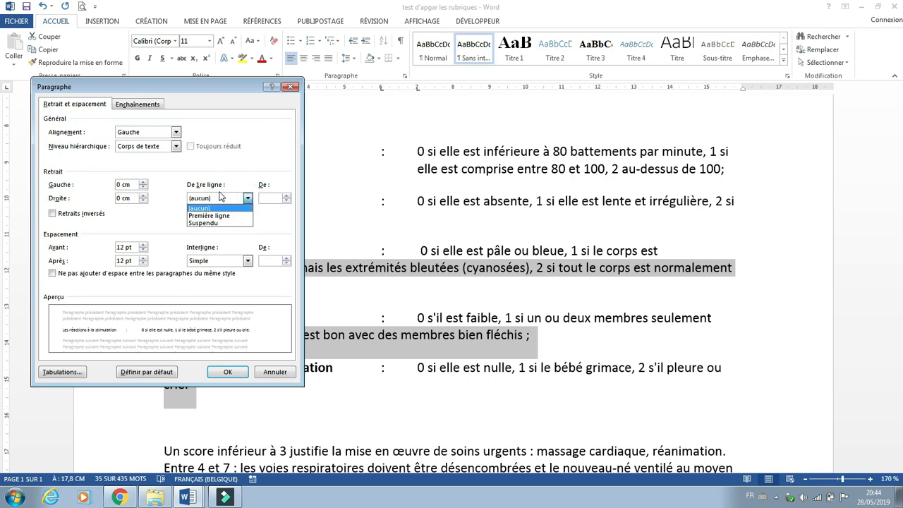
click(212, 223)
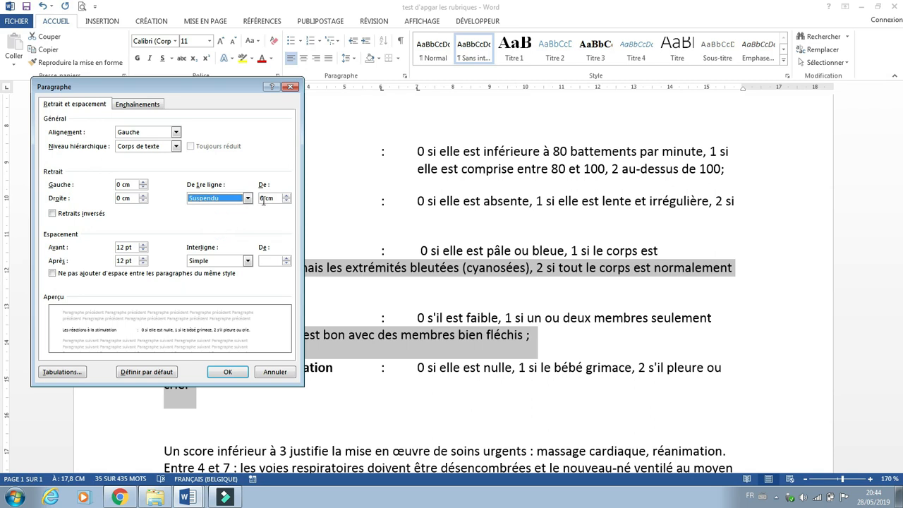
drag(266, 199, 261, 200)
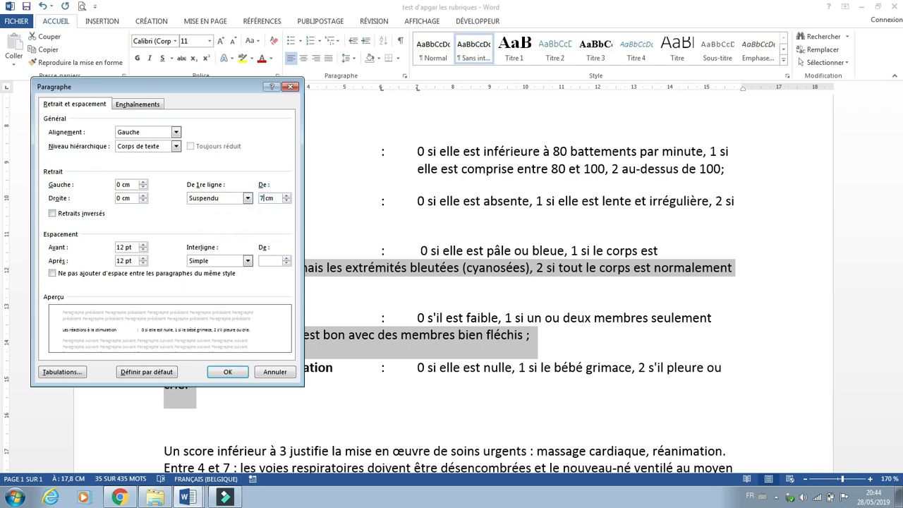